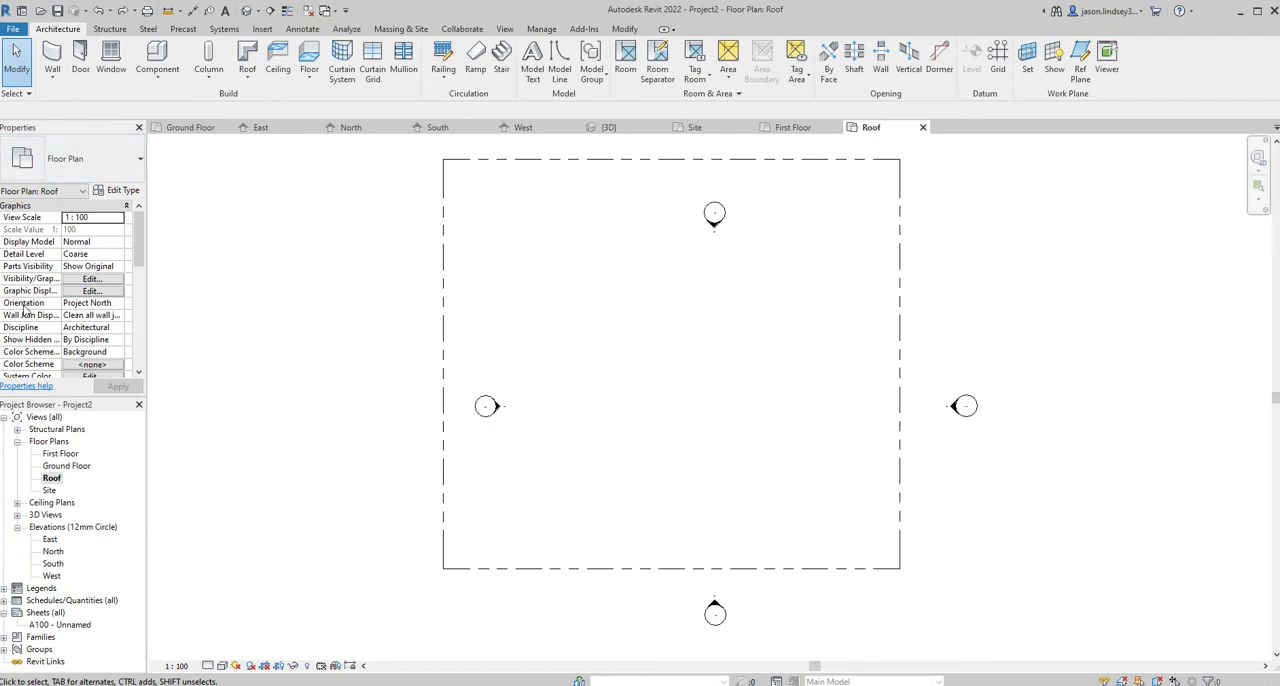
# - Set the Roof floor plan's underlay base level to First Floor
pyautogui.scroll(-3, 25, 310)
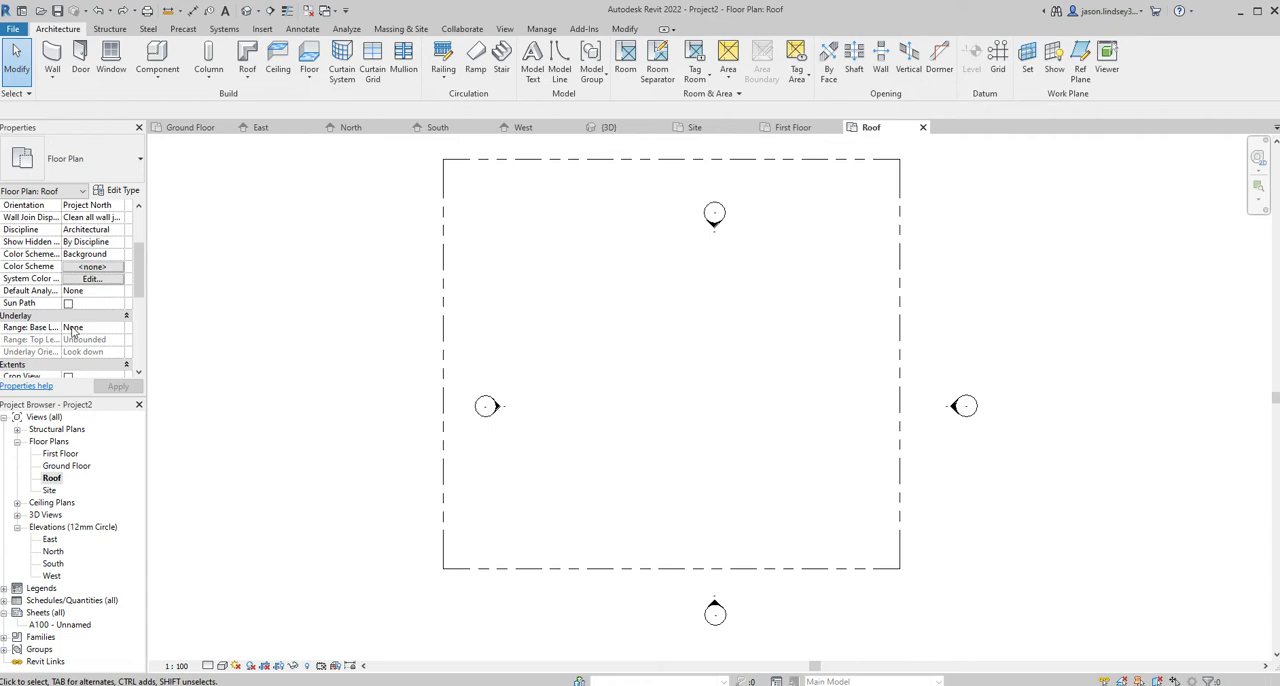
pyautogui.click(115, 332)
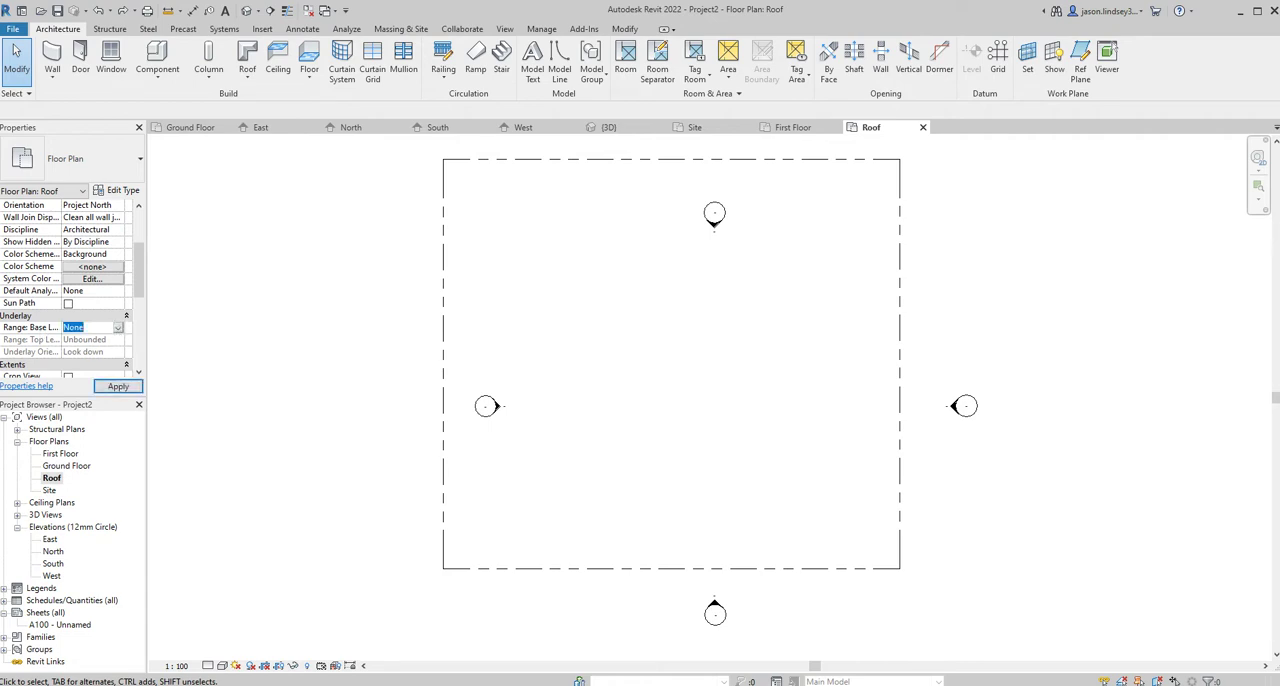
pyautogui.click(86, 364)
pyautogui.click(110, 386)
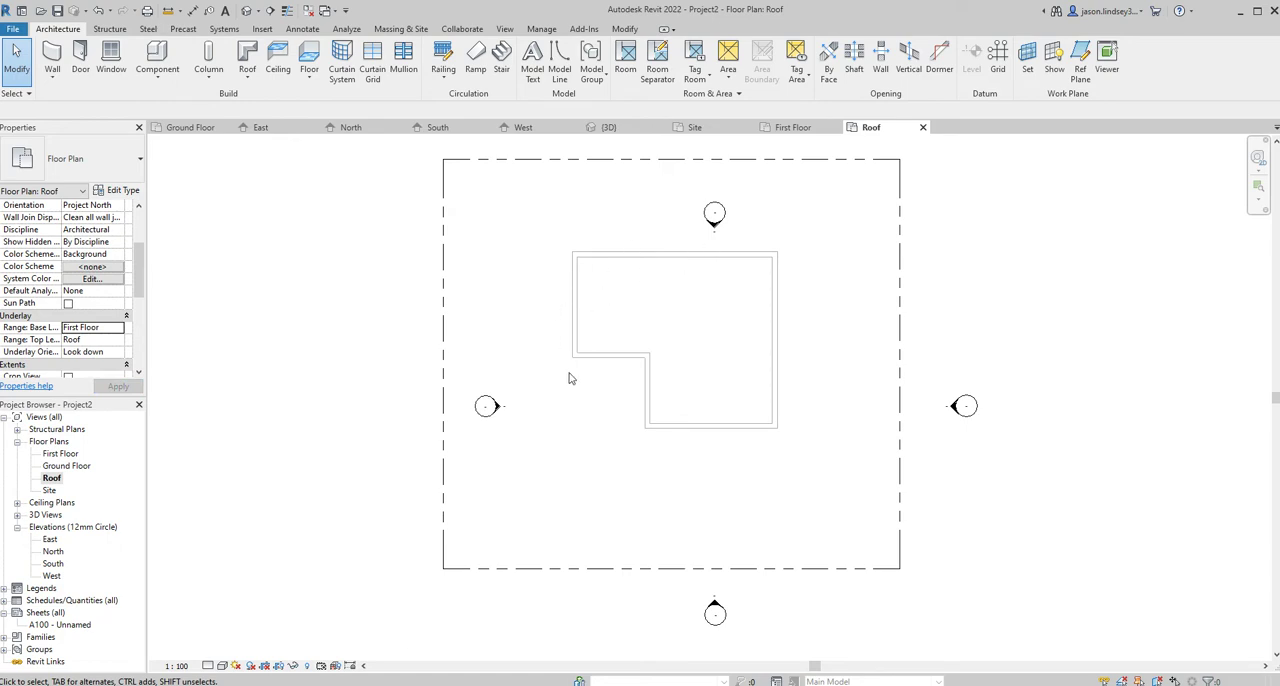
# - Start a roof by footprint using the type Roof_Pitched_38Tile-25Bat-0Felt-25bat-100Ins-150Truss-12PBd
pyautogui.scroll(5, 662, 258)
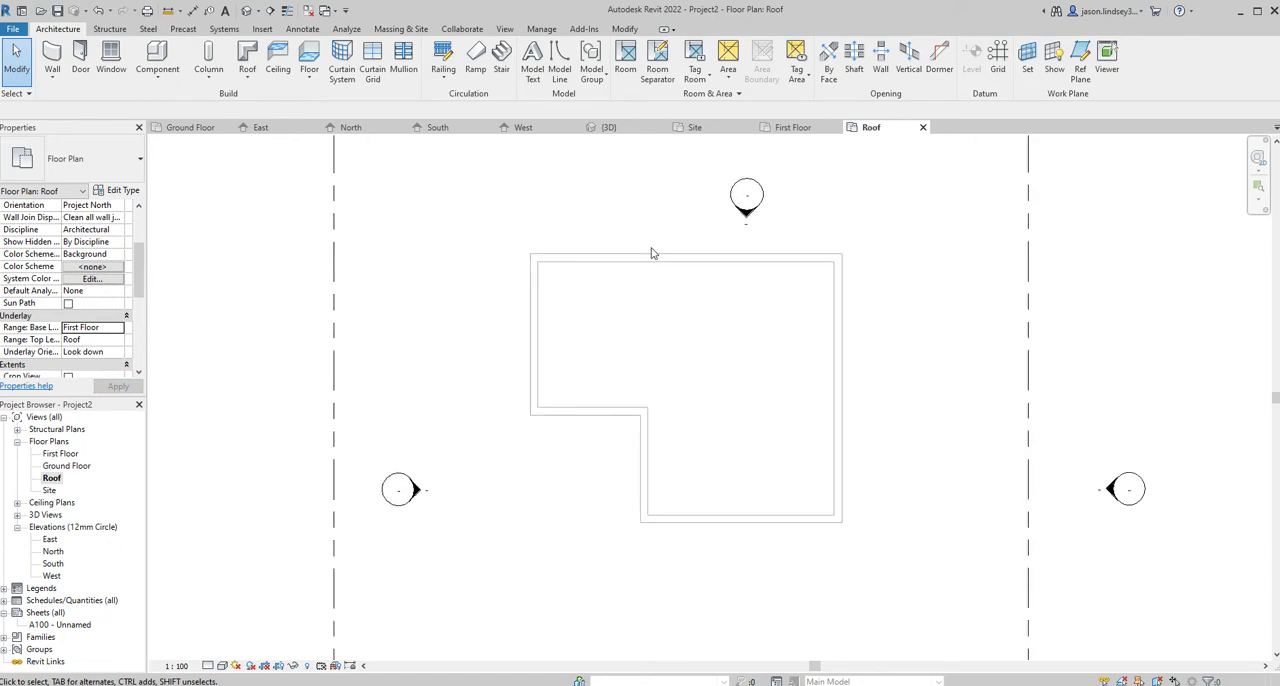
pyautogui.scroll(-3, 689, 341)
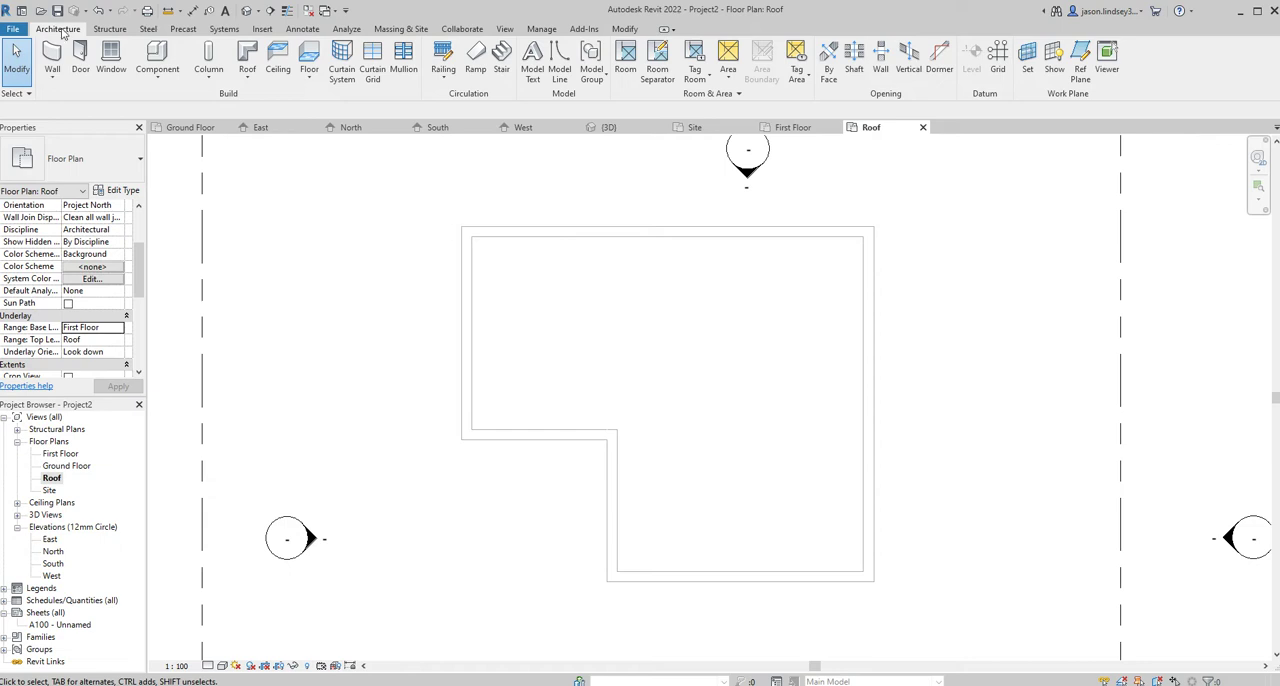
pyautogui.click(247, 60)
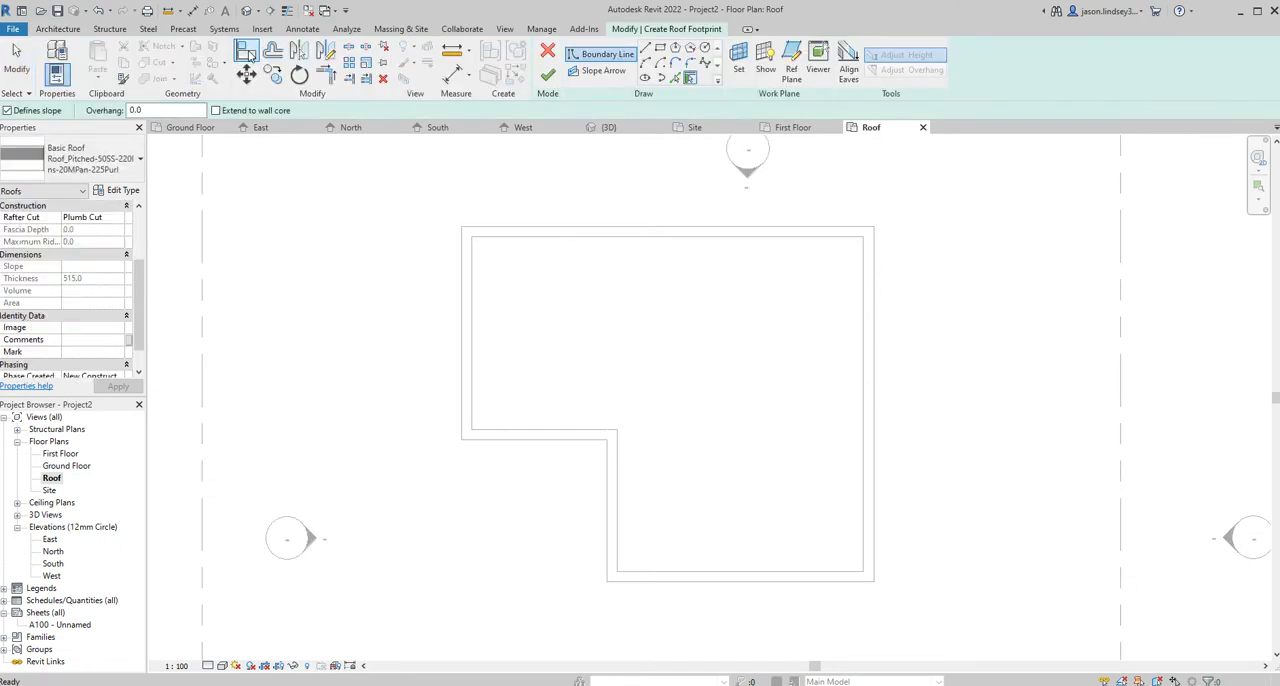
pyautogui.click(90, 163)
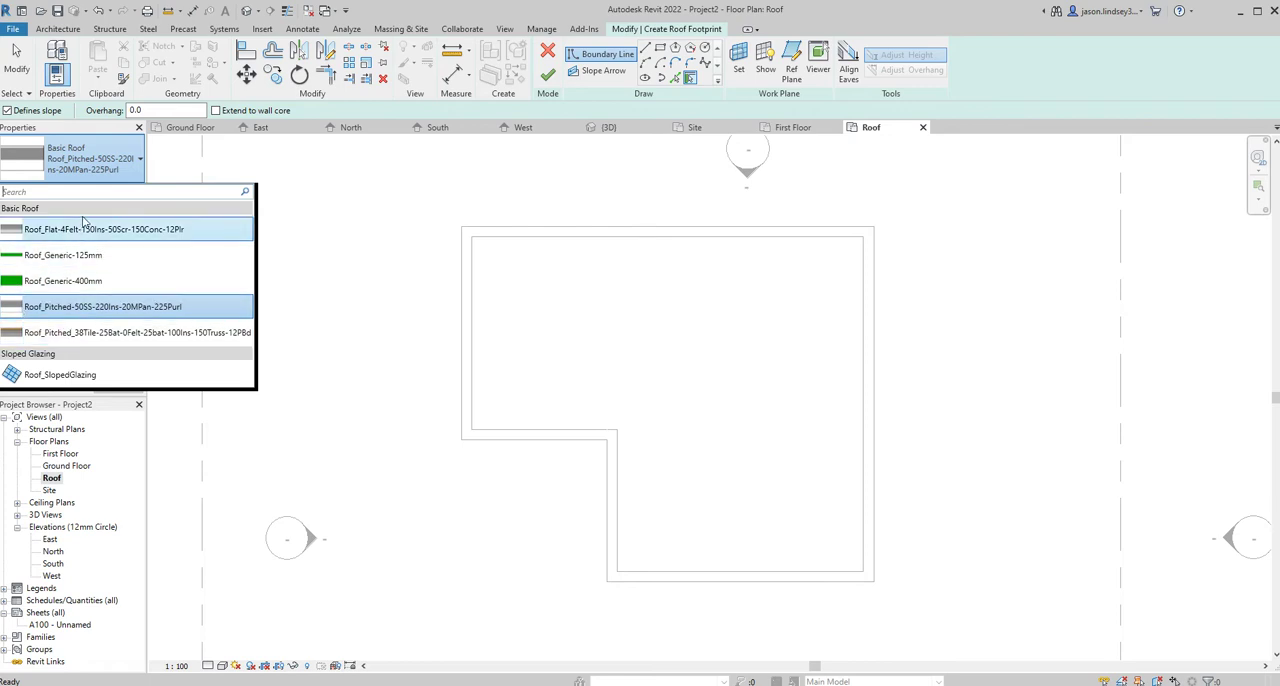
pyautogui.moveTo(40, 340)
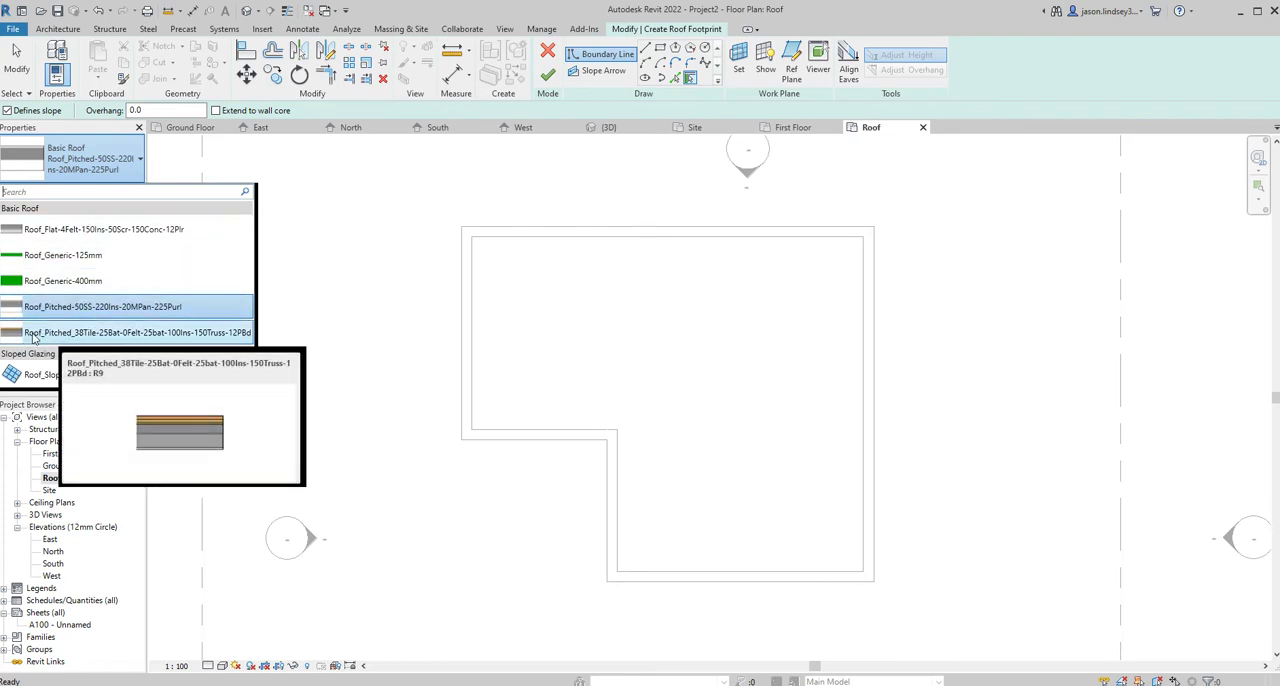
pyautogui.click(100, 333)
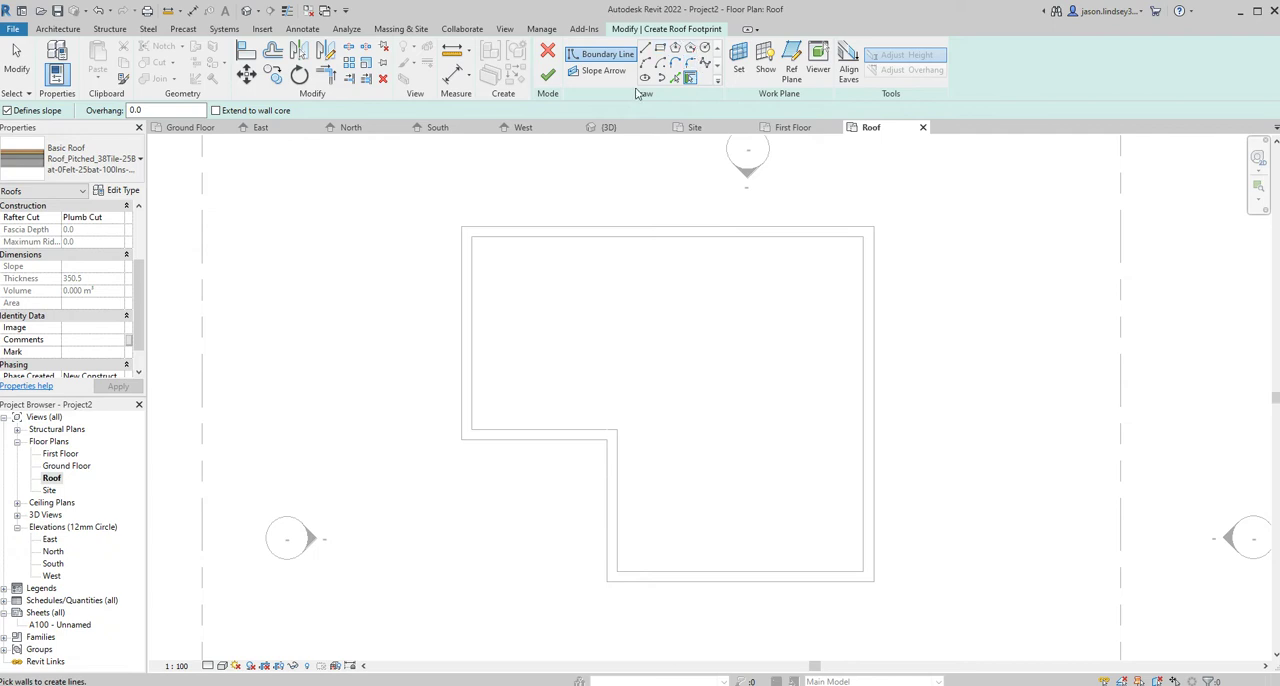
# - Create the roof boundary by picking all six outer wall lines with an outward offset of 300, keeping every edge slope-defining, and finish the roof
pyautogui.click(677, 79)
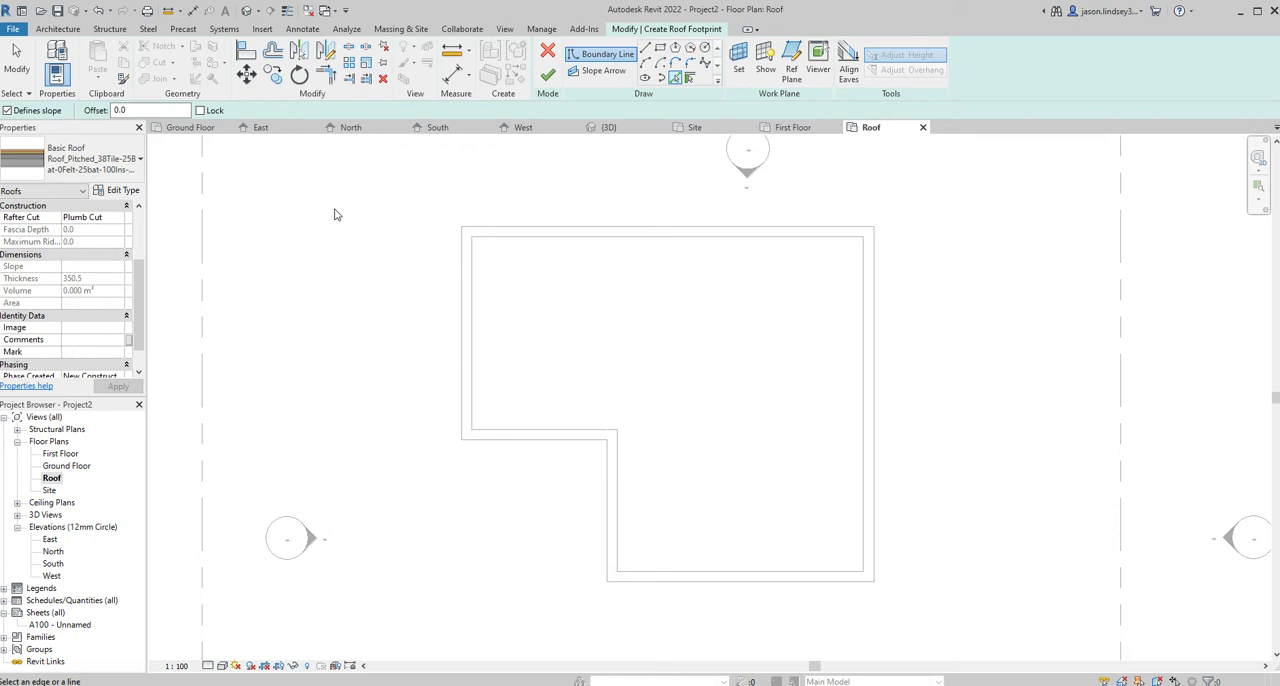
pyautogui.click(118, 110)
pyautogui.press('Return')
pyautogui.click(654, 229)
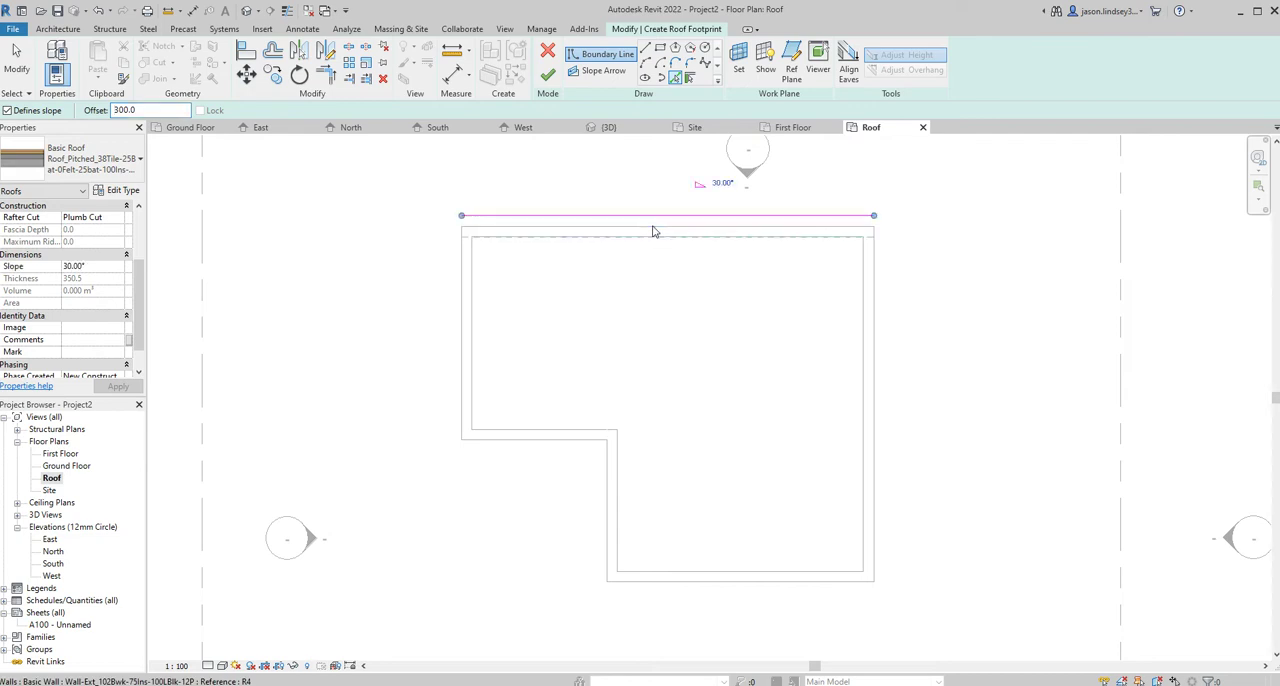
pyautogui.click(460, 266)
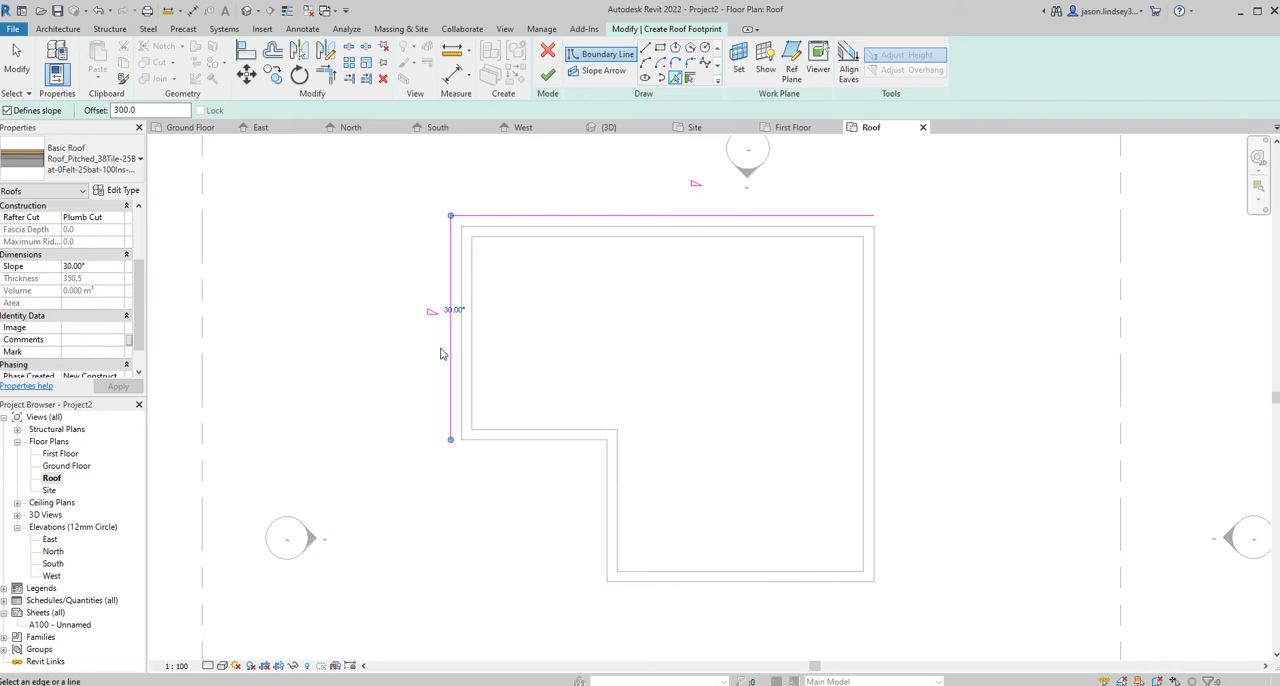
pyautogui.click(511, 449)
pyautogui.click(608, 522)
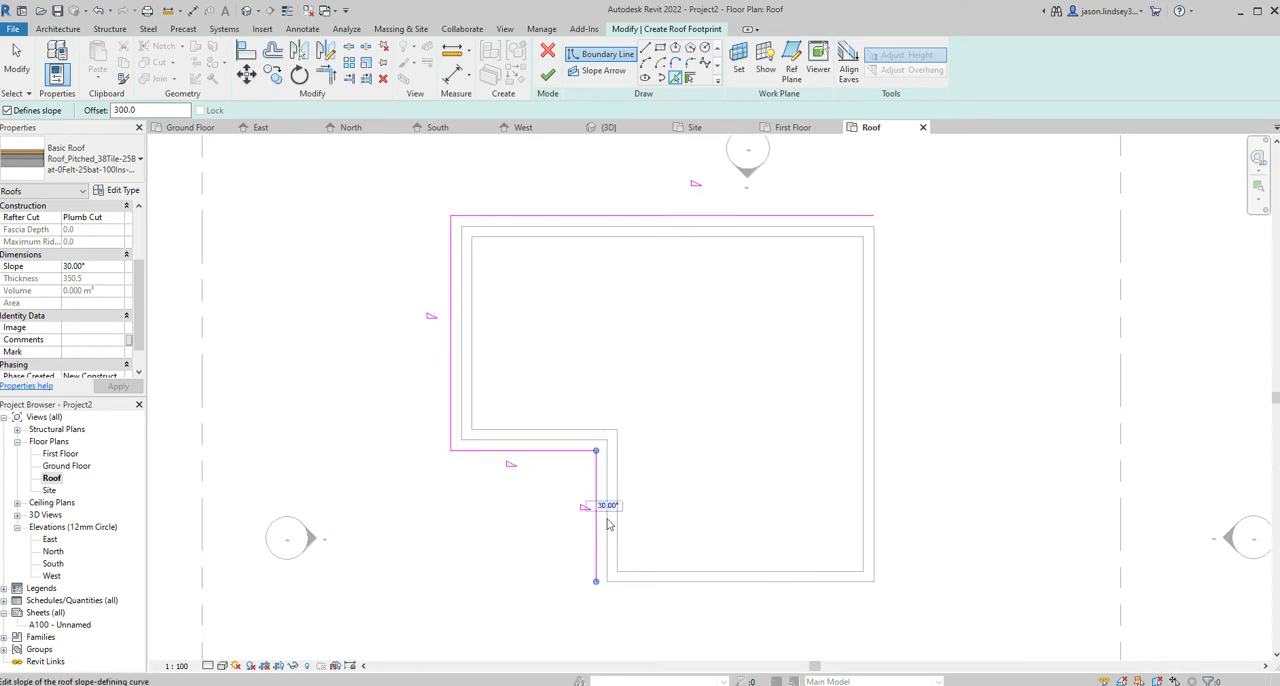
pyautogui.click(716, 594)
pyautogui.click(881, 505)
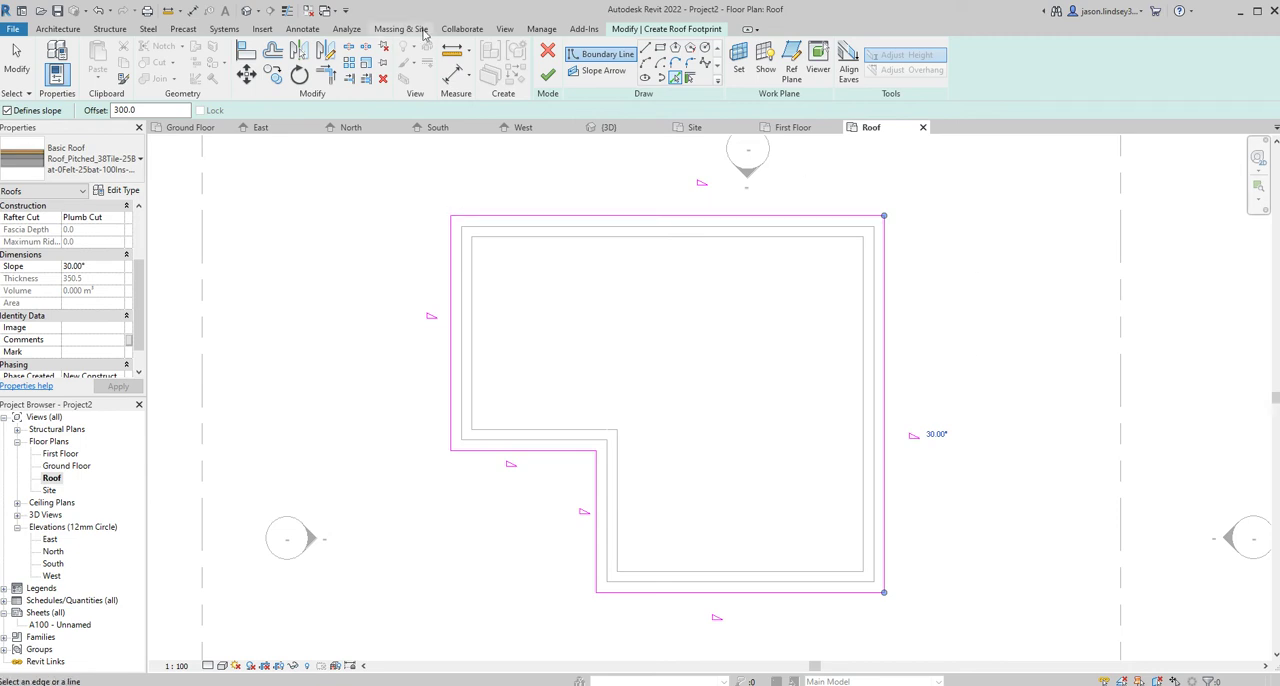
pyautogui.click(550, 76)
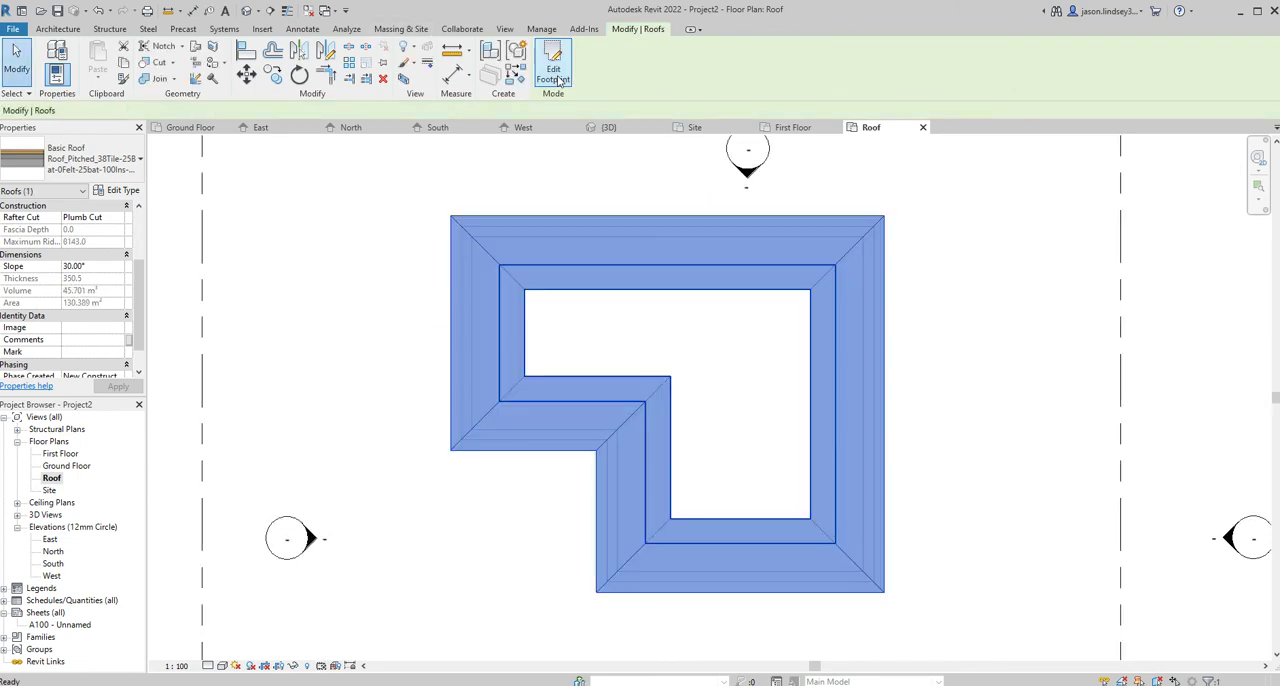
# - Examine the new hipped roof from several sides in the 3D view
pyautogui.click(608, 127)
pyautogui.click(370, 233)
pyautogui.scroll(2, 585, 287)
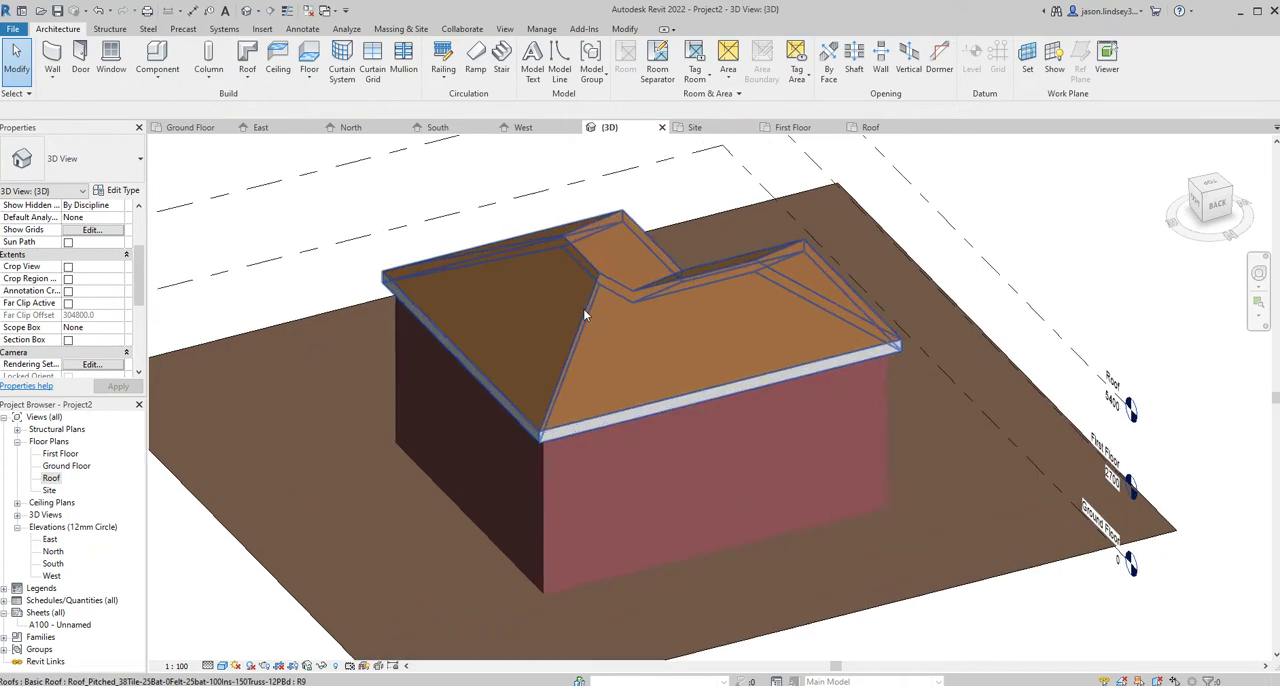
pyautogui.keyDown('shift'); pyautogui.moveTo(515, 301); pyautogui.dragTo(831, 278, button='middle'); pyautogui.keyUp('shift')
pyautogui.keyDown('shift'); pyautogui.moveTo(624, 278); pyautogui.dragTo(299, 302, button='middle'); pyautogui.keyUp('shift')
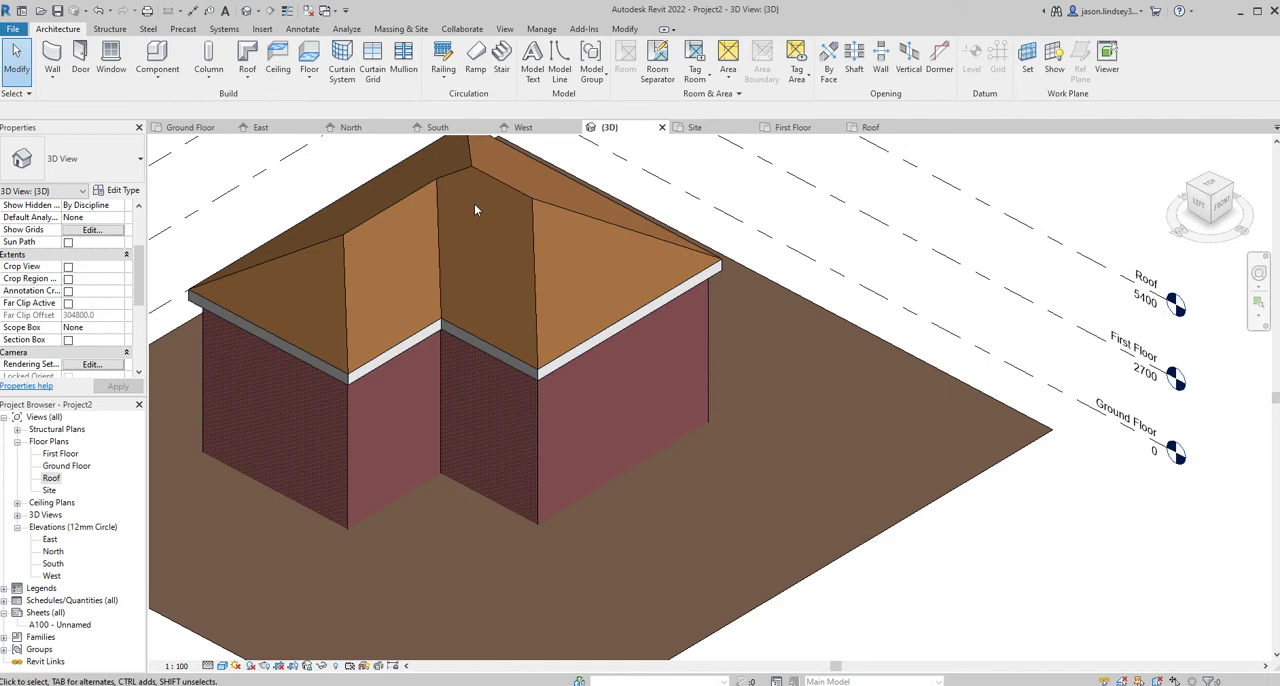
# - Edit the roof's footprint in the Roof plan so its west edge no longer defines a slope, and finish without saving the project
pyautogui.click(351, 231)
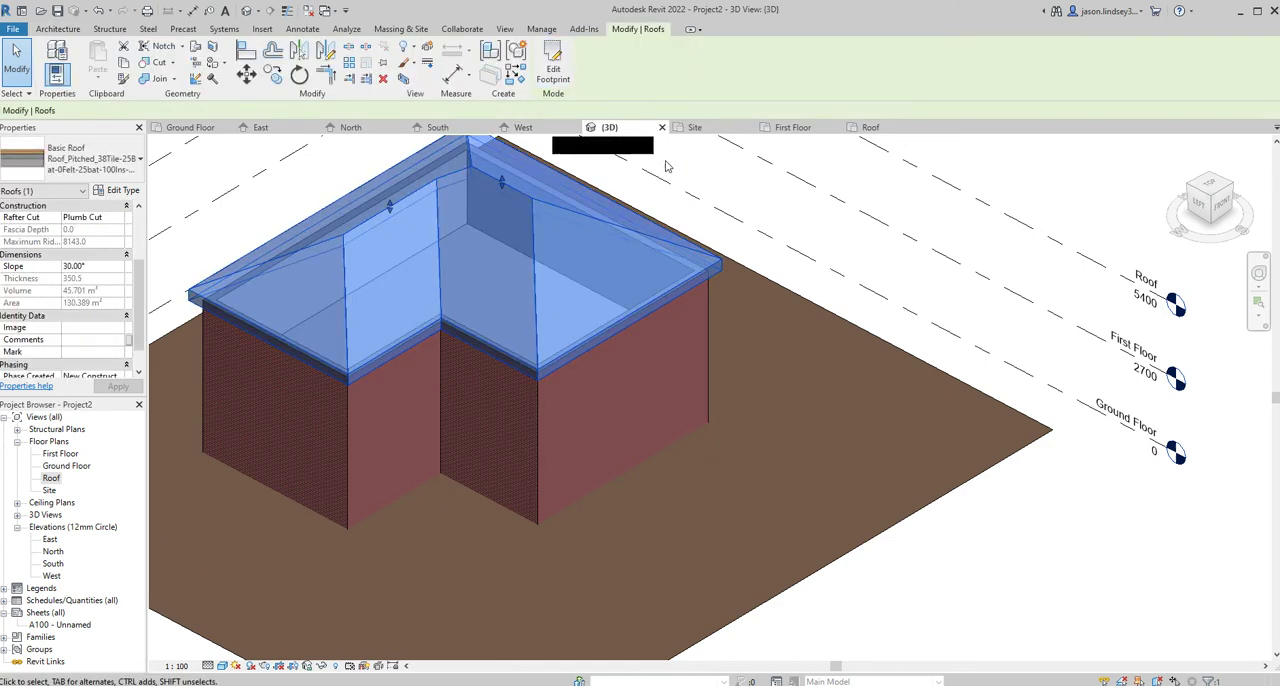
pyautogui.click(871, 128)
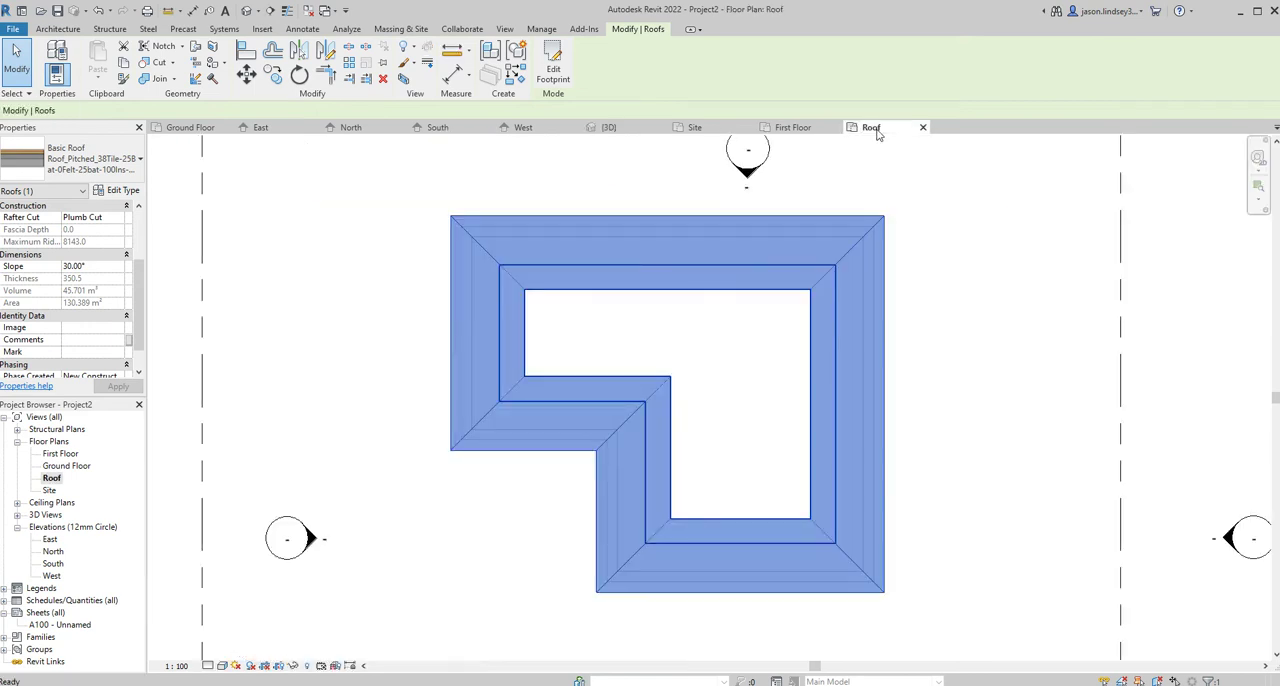
pyautogui.click(553, 67)
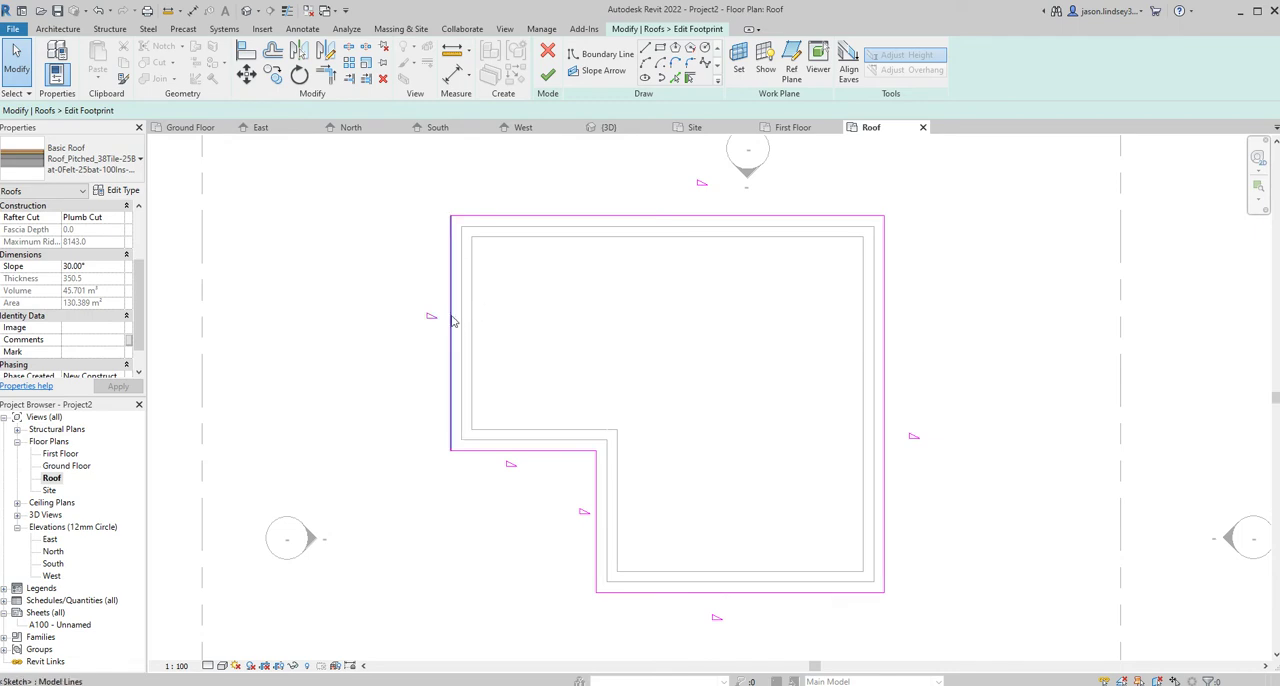
pyautogui.click(451, 316)
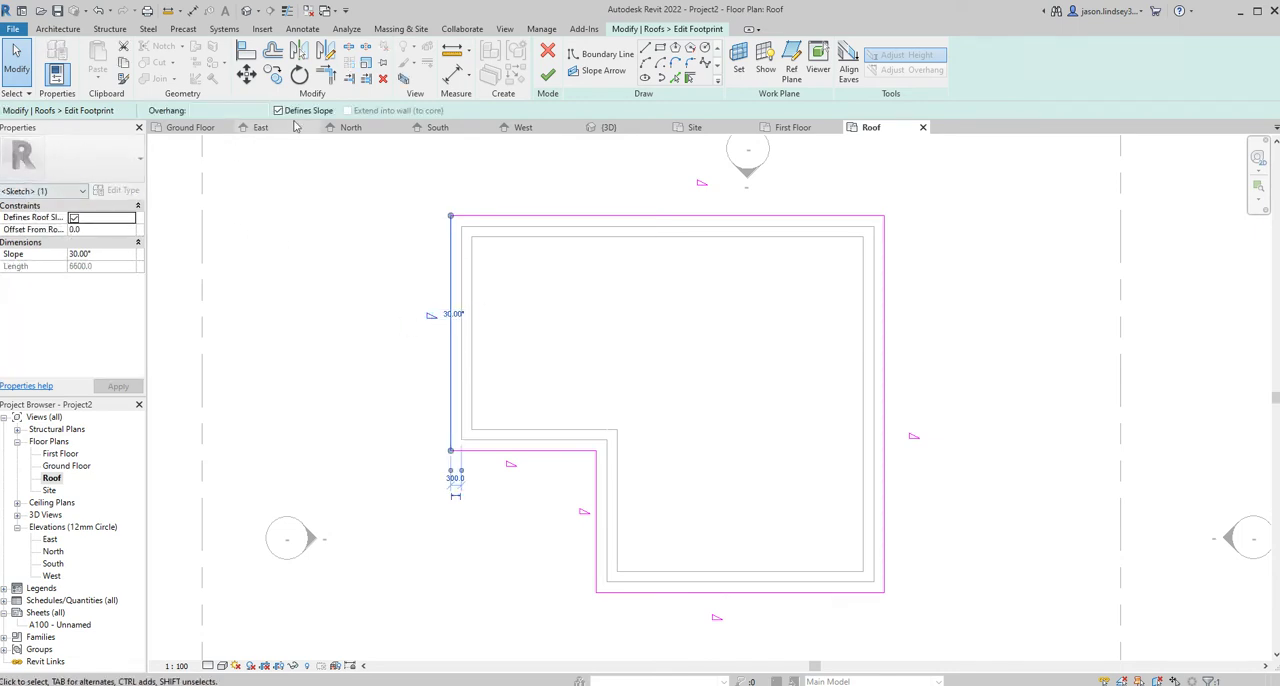
pyautogui.click(74, 218)
pyautogui.click(74, 218)
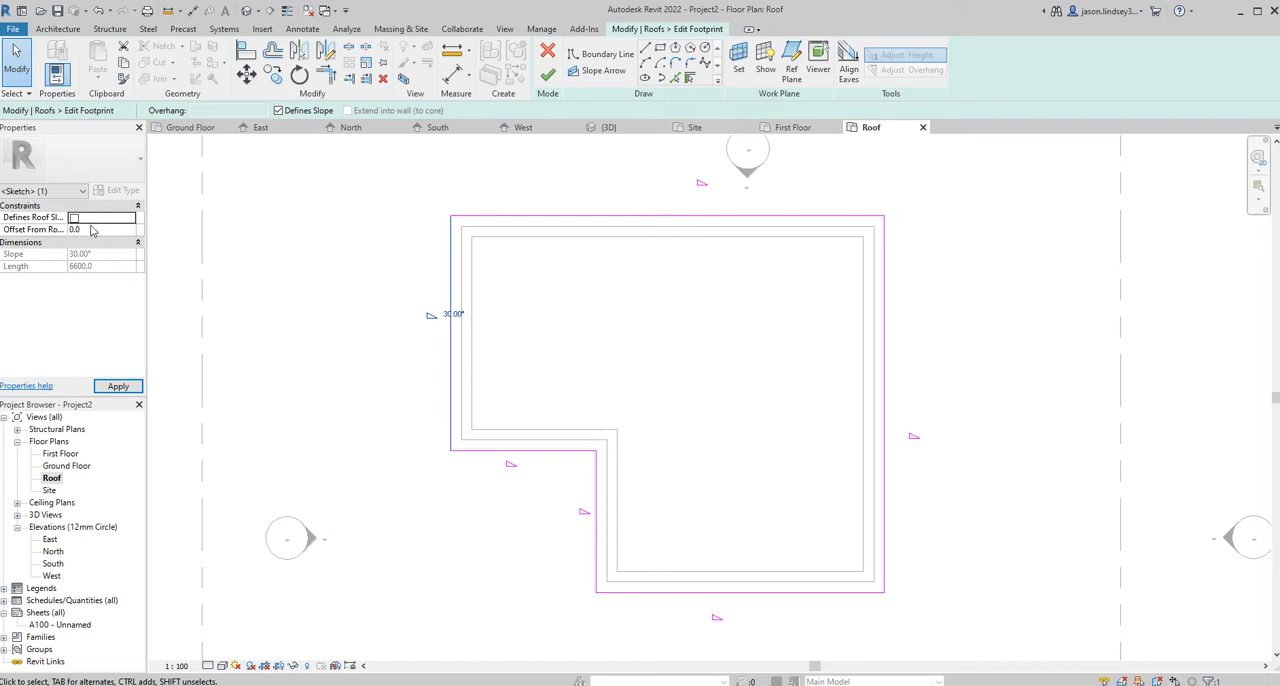
pyautogui.click(118, 386)
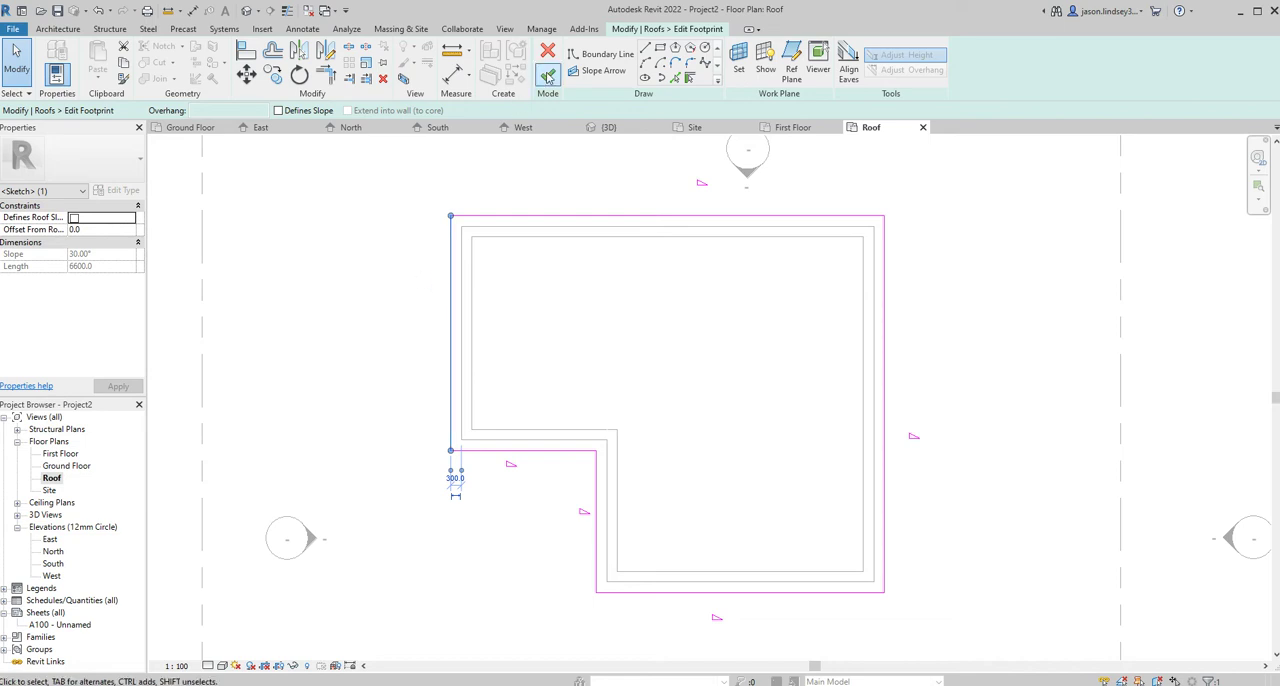
pyautogui.click(548, 76)
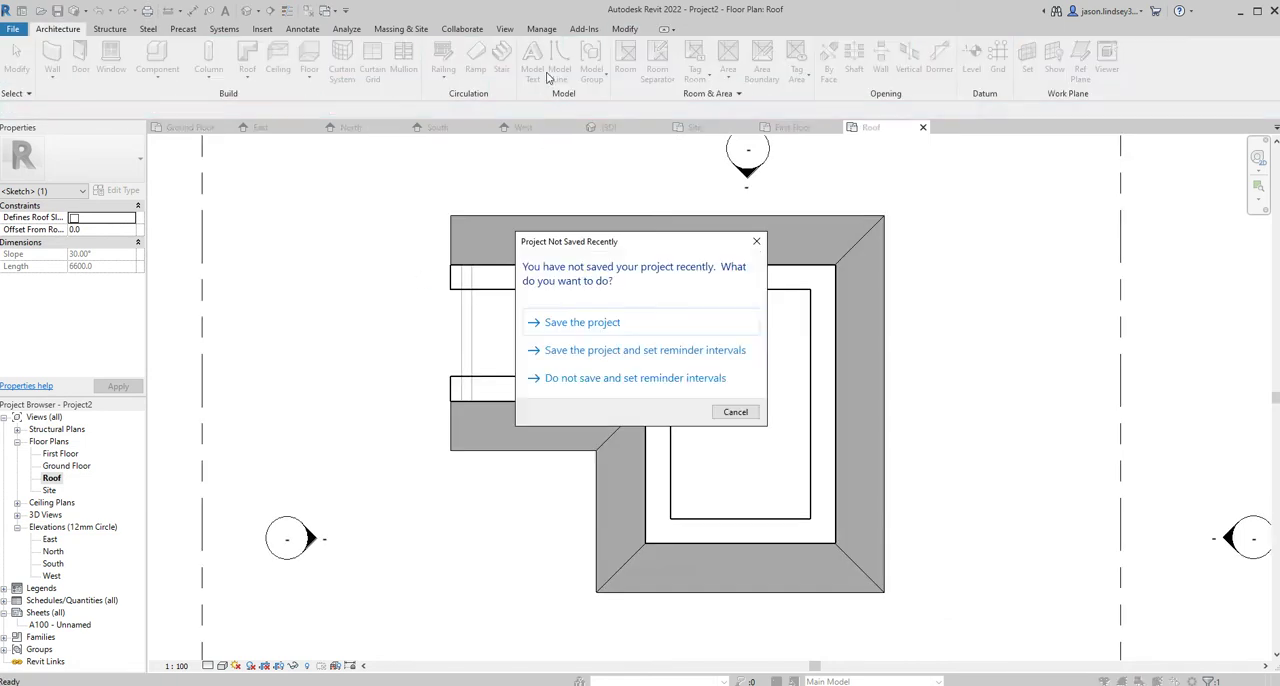
pyautogui.click(735, 411)
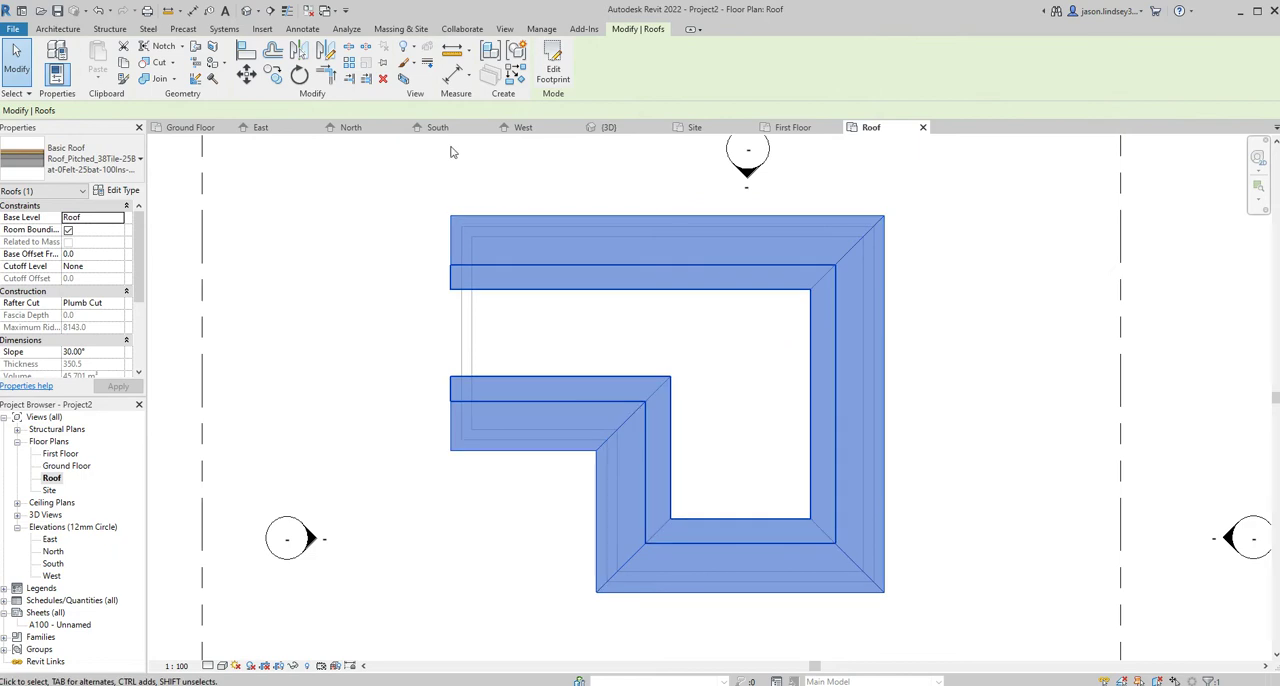
# - In the 3D view, select the whole chain of exterior walls and attach their tops to the roof
pyautogui.click(607, 127)
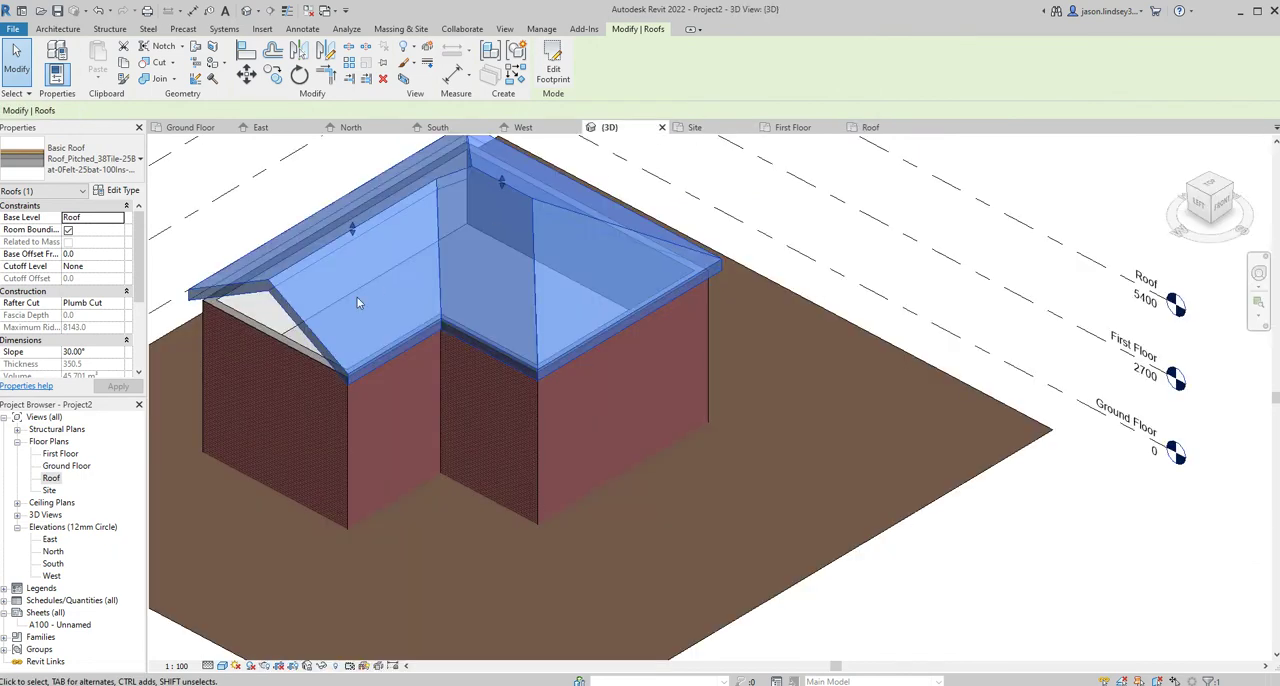
pyautogui.click(276, 204)
pyautogui.keyDown('shift'); pyautogui.moveTo(449, 289); pyautogui.dragTo(509, 206, button='middle'); pyautogui.keyUp('shift')
pyautogui.keyDown('shift'); pyautogui.moveTo(365, 284); pyautogui.dragTo(410, 328, button='middle'); pyautogui.keyUp('shift')
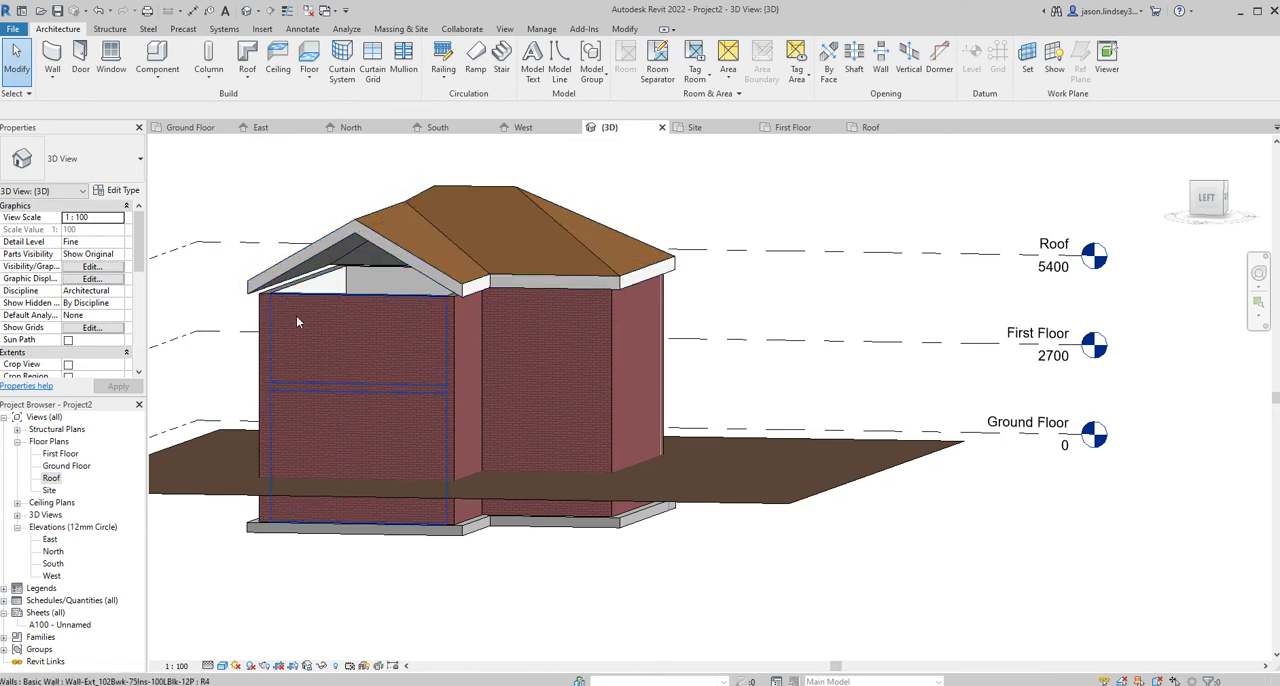
pyautogui.keyDown('shift'); pyautogui.moveTo(352, 331); pyautogui.dragTo(544, 424, button='middle'); pyautogui.keyUp('shift')
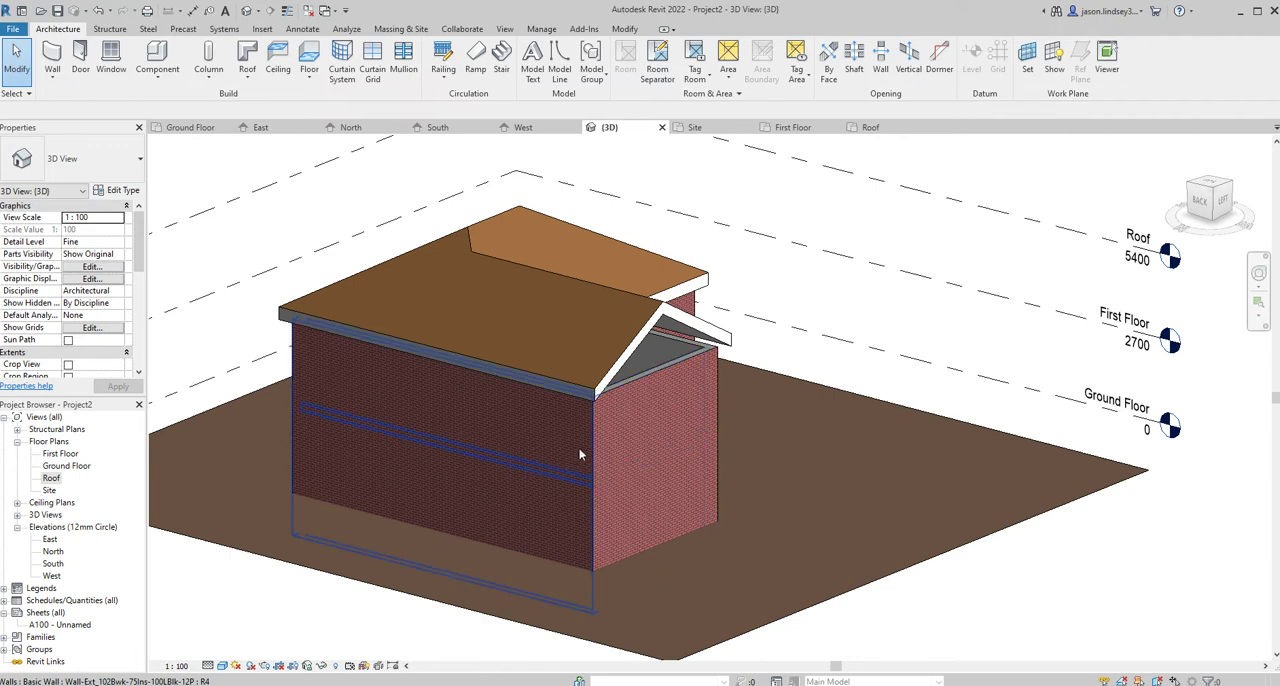
pyautogui.press('Tab')
pyautogui.click(665, 377)
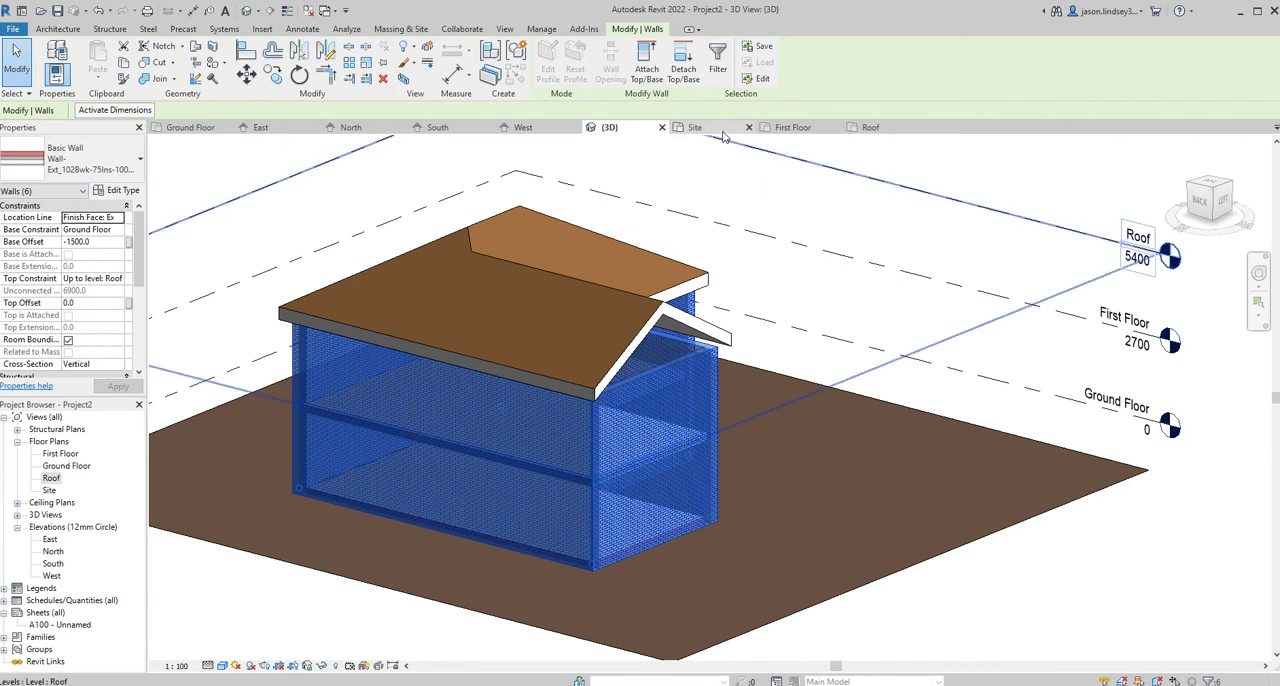
pyautogui.click(647, 66)
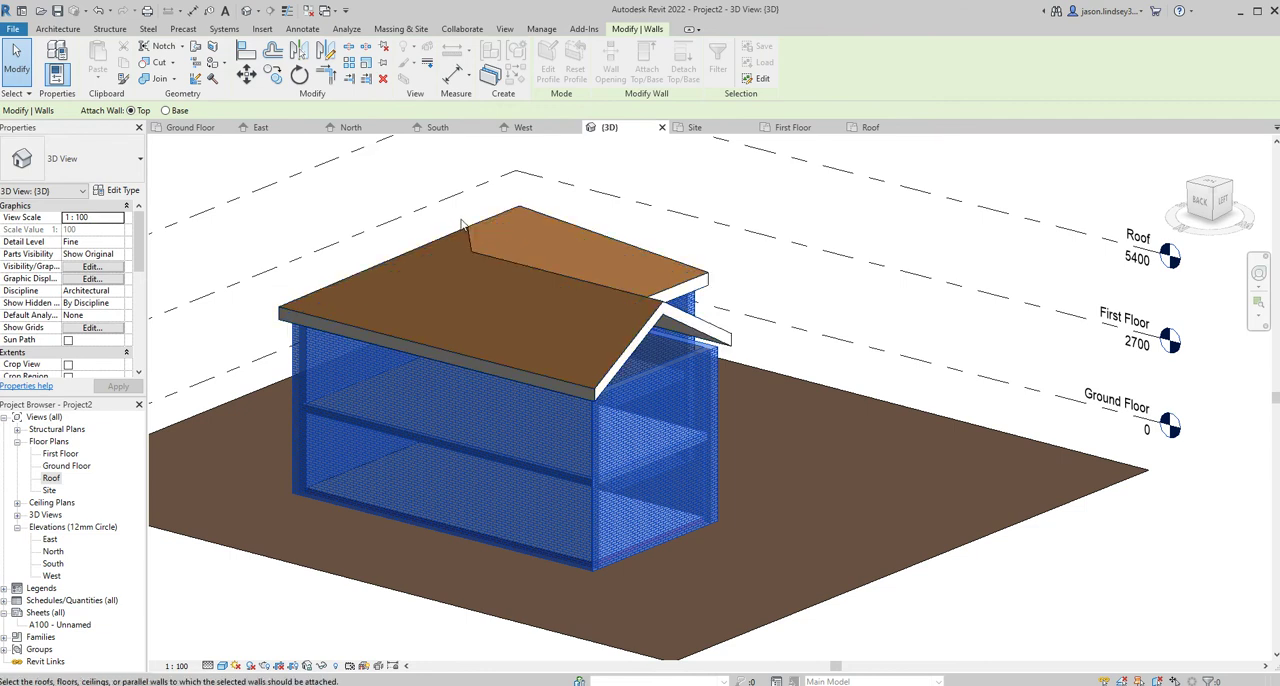
pyautogui.click(466, 234)
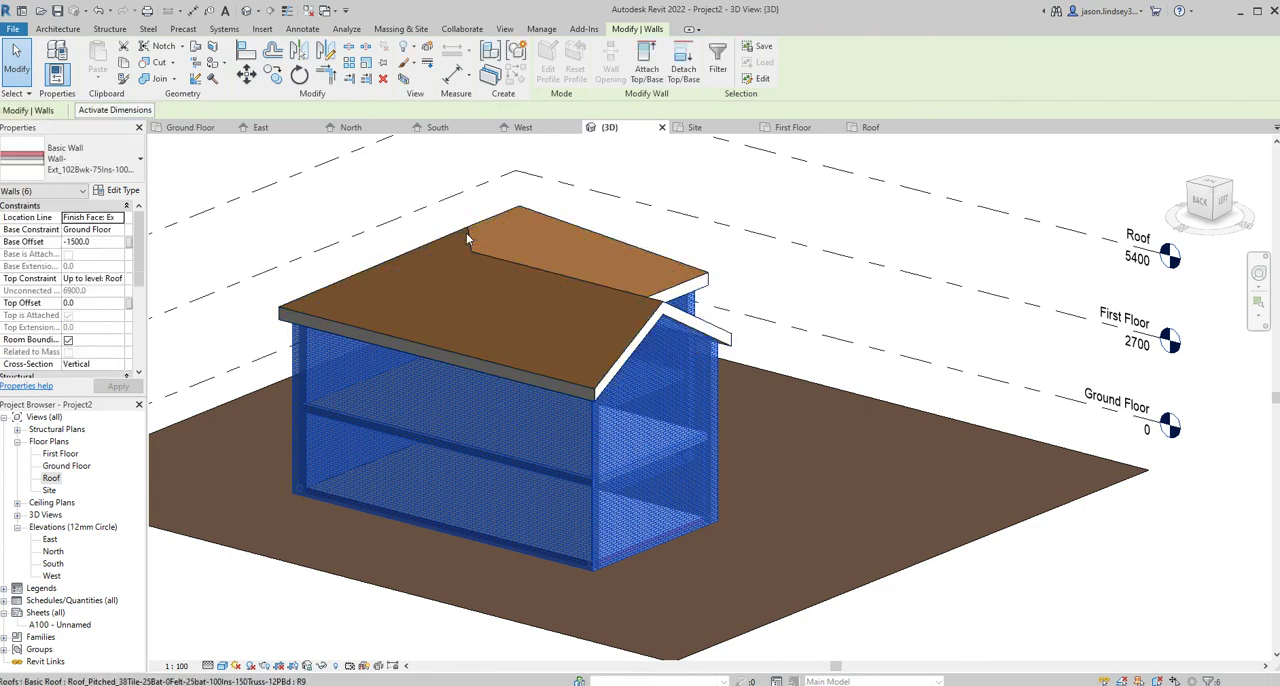
pyautogui.click(668, 225)
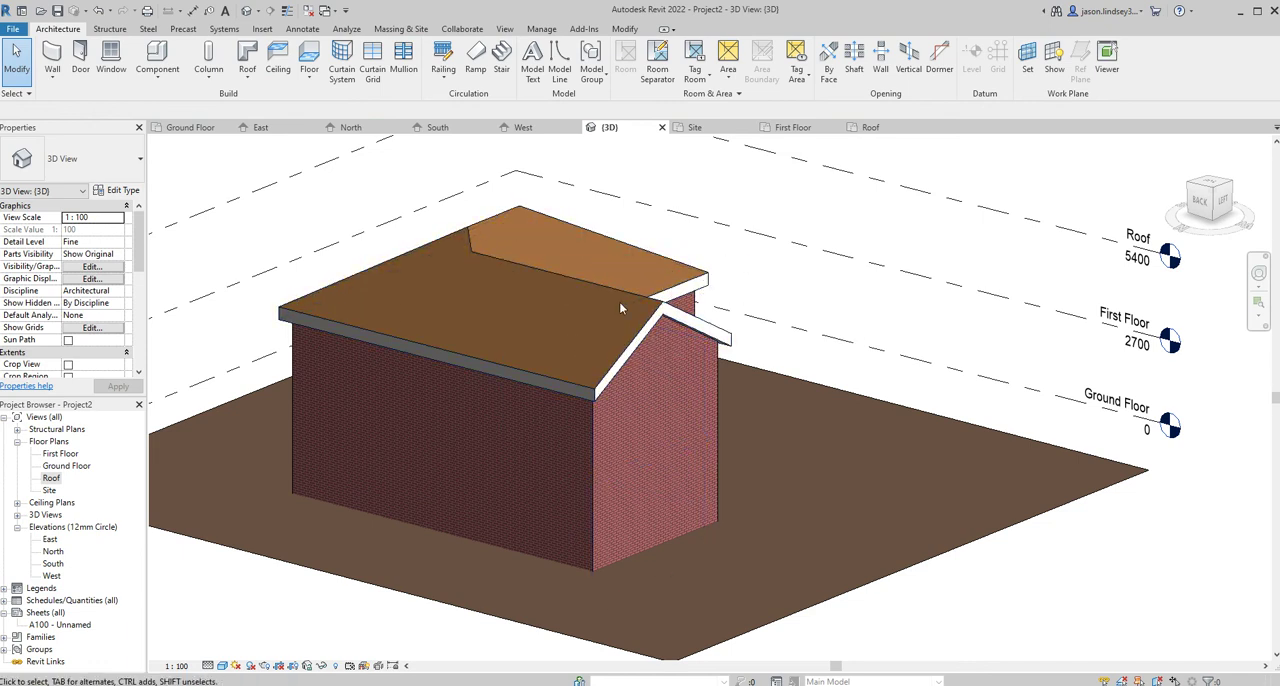
# - Edit the roof's footprint in the Roof plan so its south edge no longer defines a slope, finish the sketch and return to the 3D view
pyautogui.moveTo(657, 258); pyautogui.dragTo(577, 345, button='middle')
pyautogui.keyDown('shift'); pyautogui.moveTo(700, 273); pyautogui.dragTo(670, 341, button='middle'); pyautogui.keyUp('shift')
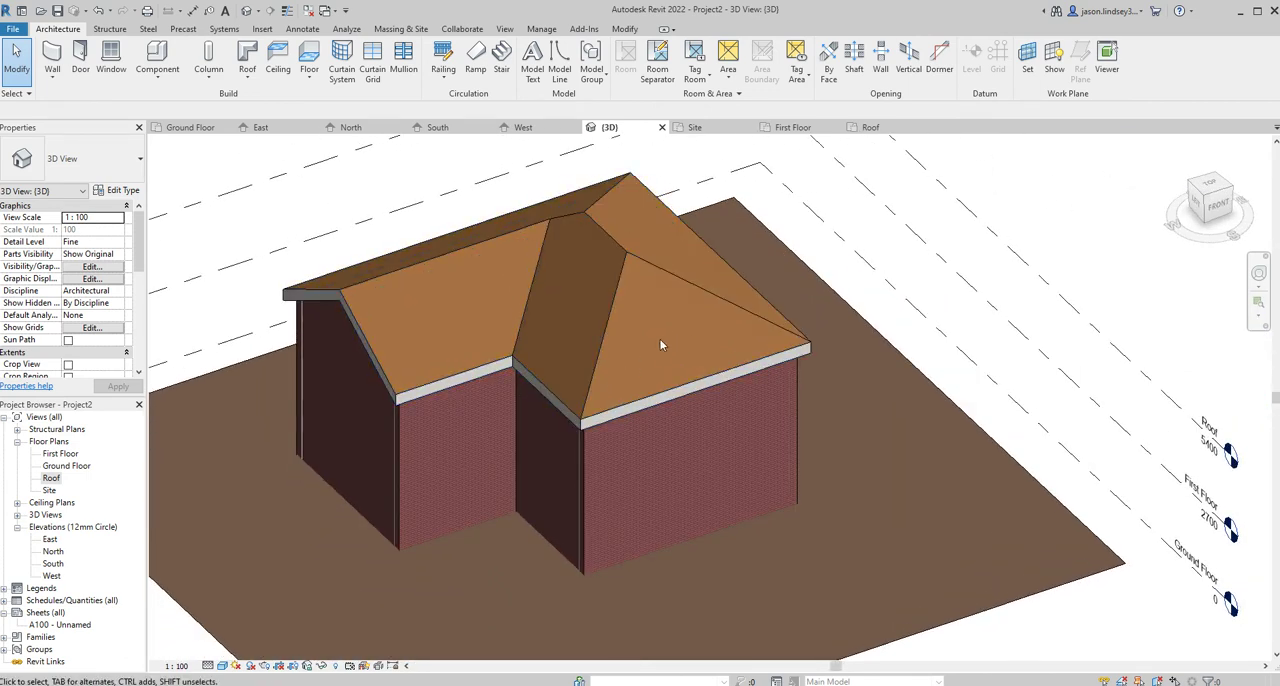
pyautogui.click(878, 131)
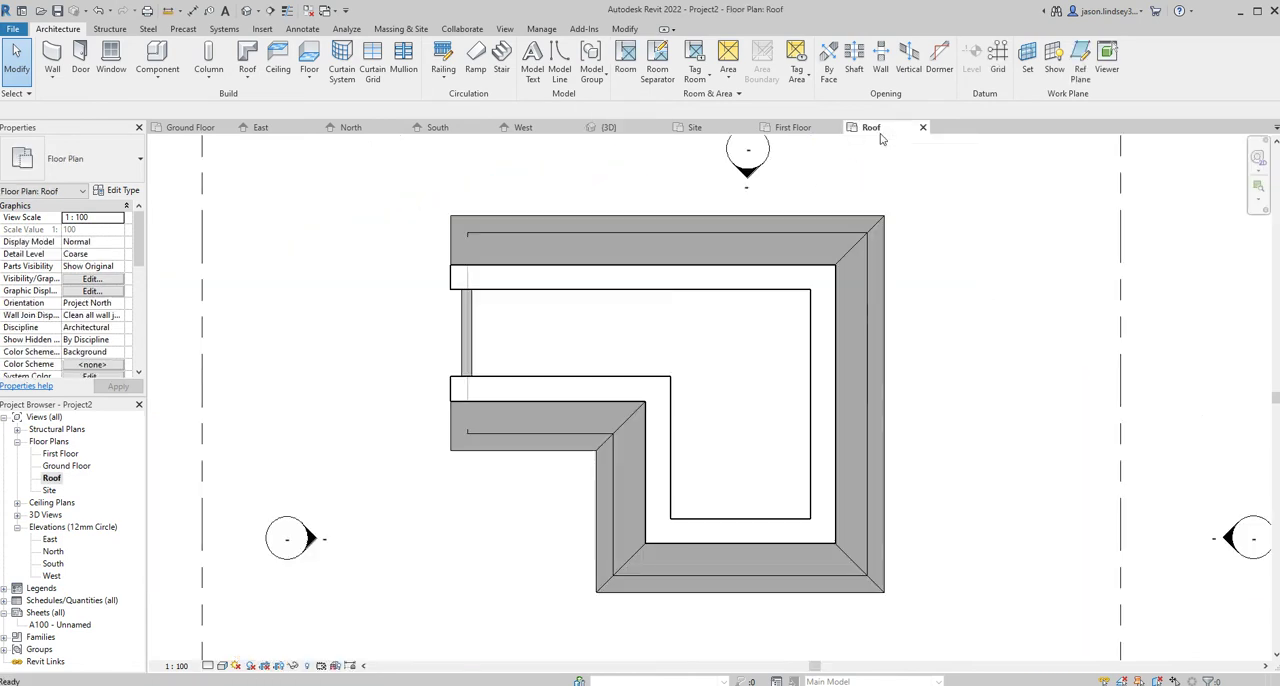
pyautogui.click(685, 548)
pyautogui.click(558, 65)
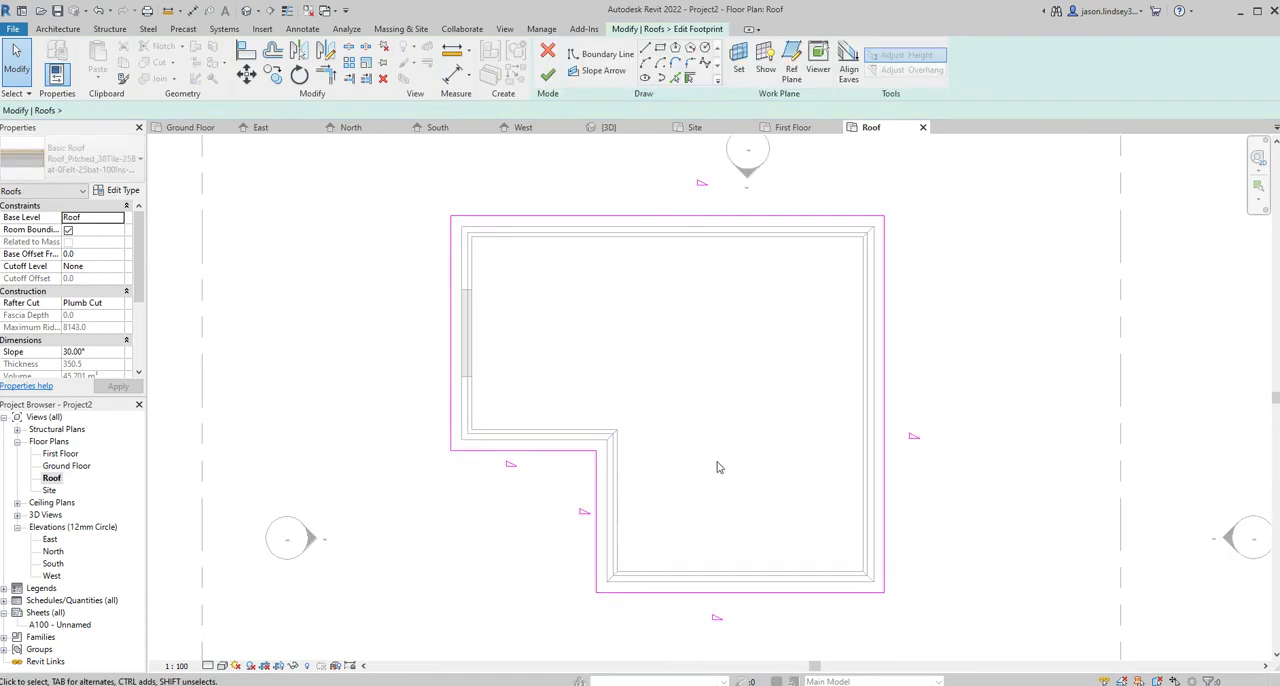
pyautogui.click(725, 592)
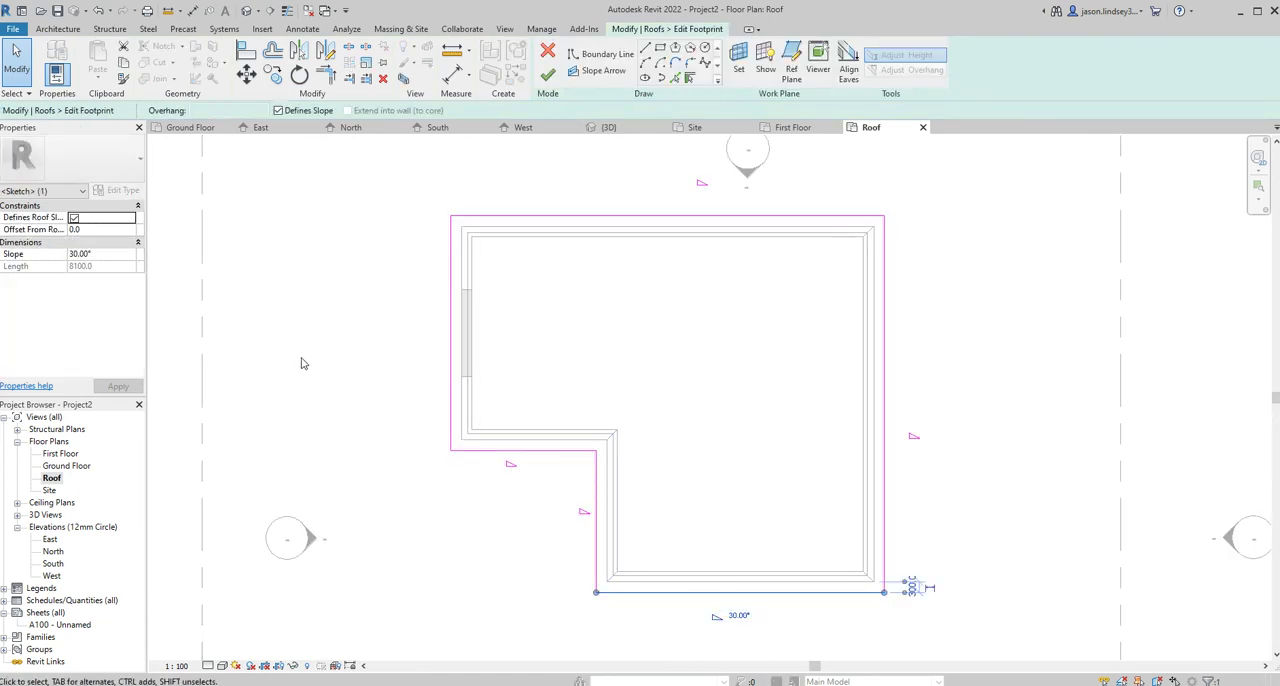
pyautogui.click(74, 217)
pyautogui.click(118, 386)
pyautogui.click(548, 75)
pyautogui.click(612, 129)
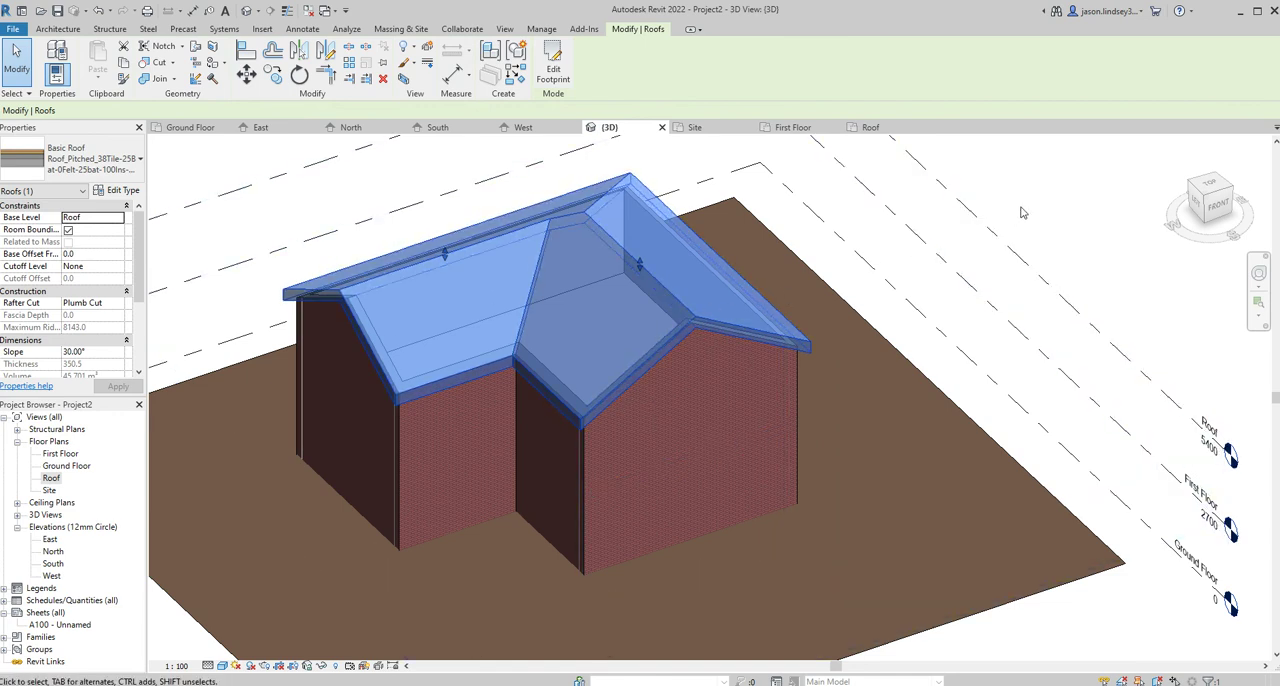
pyautogui.press('Escape')
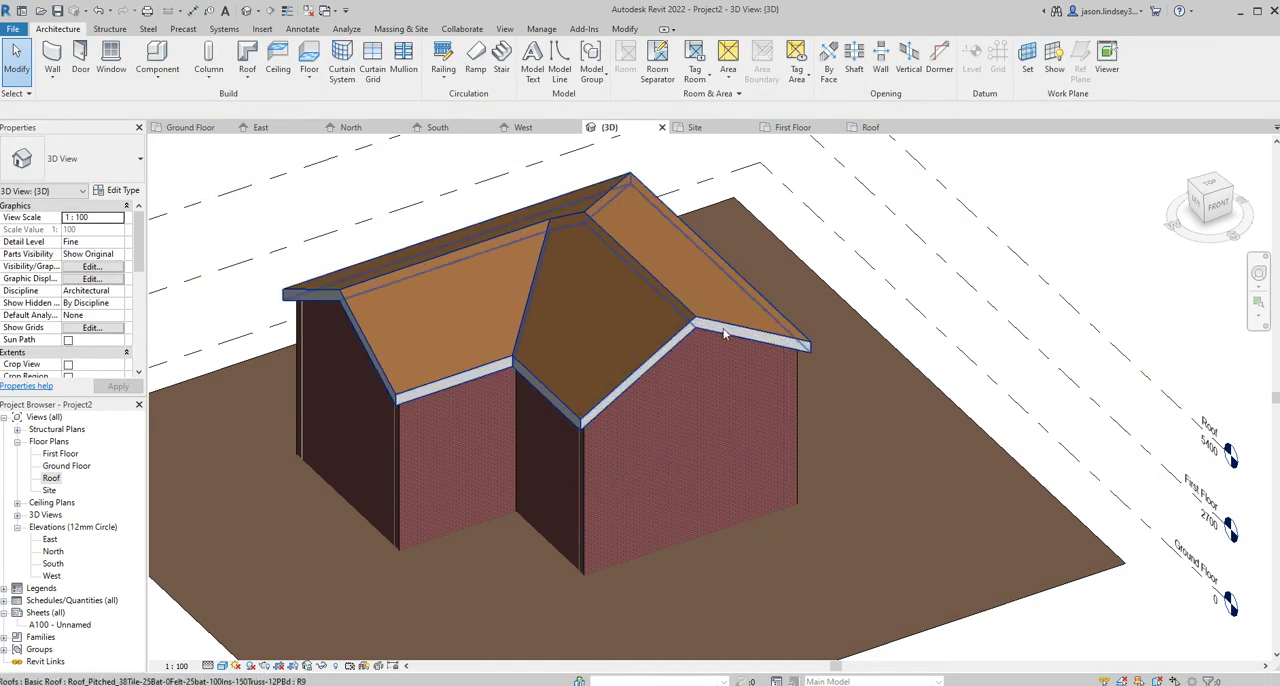
# - Select the whole roof in the 3D view and set its slope to 40.00°
pyautogui.keyDown('shift'); pyautogui.moveTo(575, 297); pyautogui.dragTo(603, 297, button='middle'); pyautogui.keyUp('shift')
pyautogui.click(628, 262)
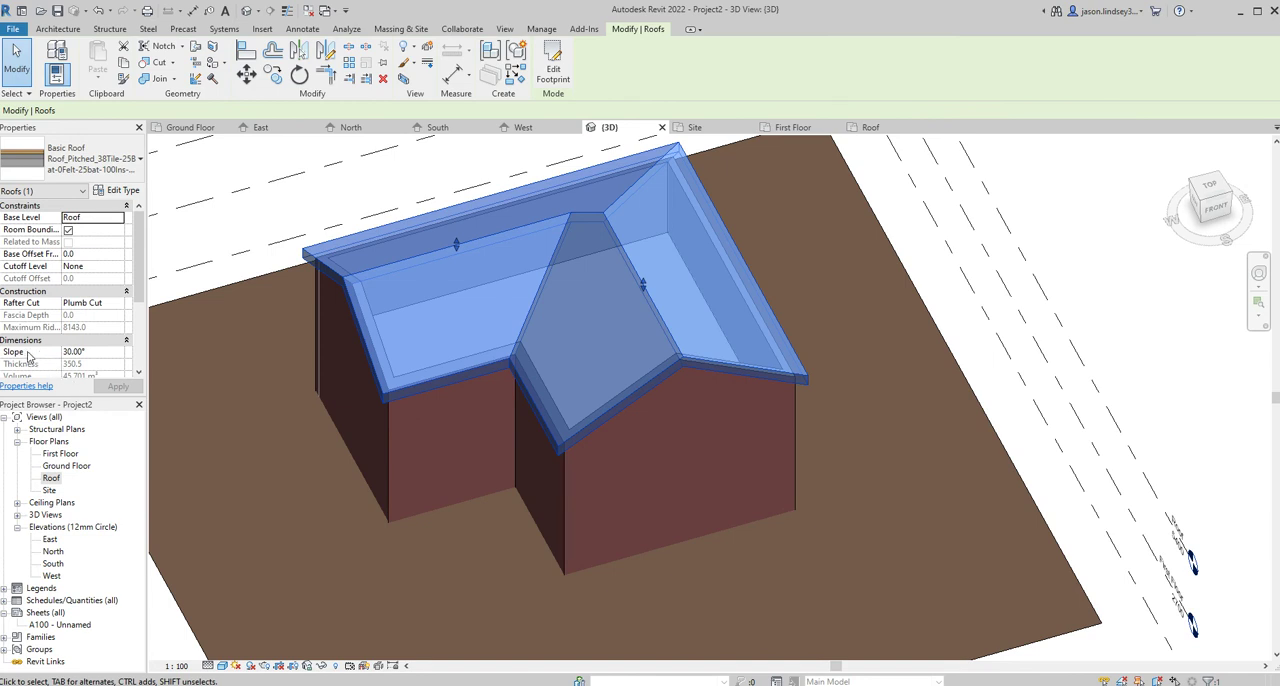
pyautogui.click(80, 351)
pyautogui.moveTo(90, 351); pyautogui.dragTo(51, 360)
pyautogui.write('40.00°')
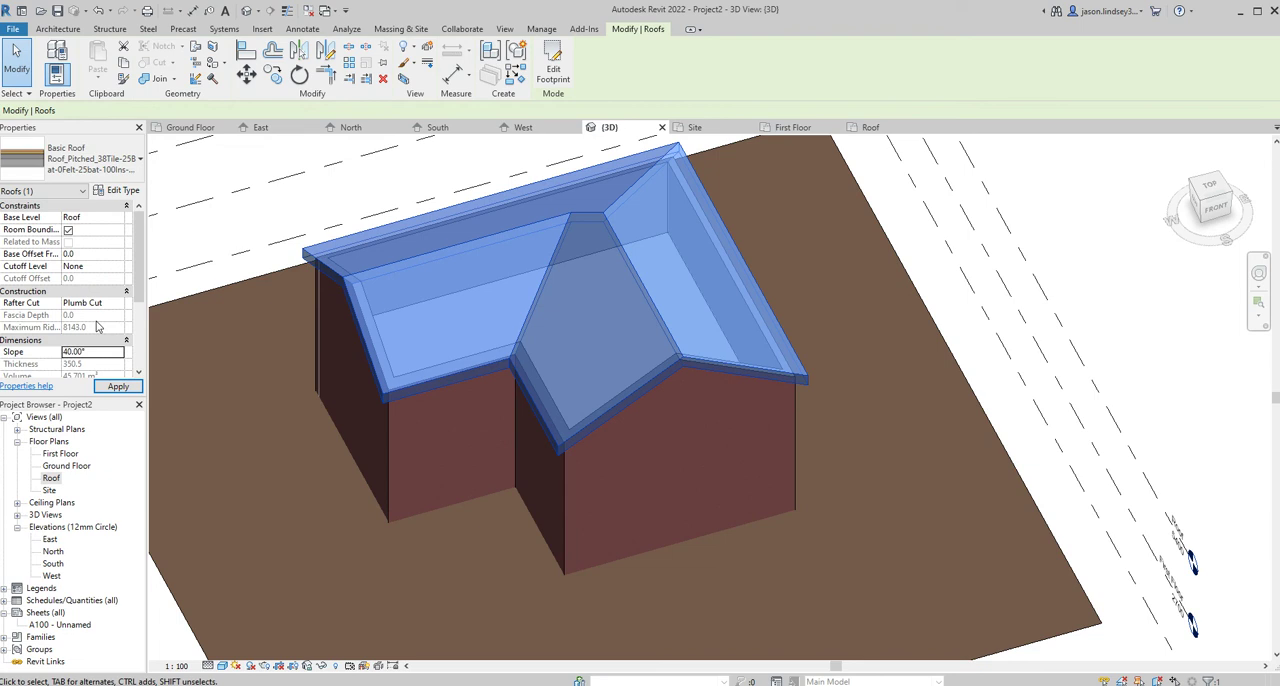
pyautogui.press('Return')
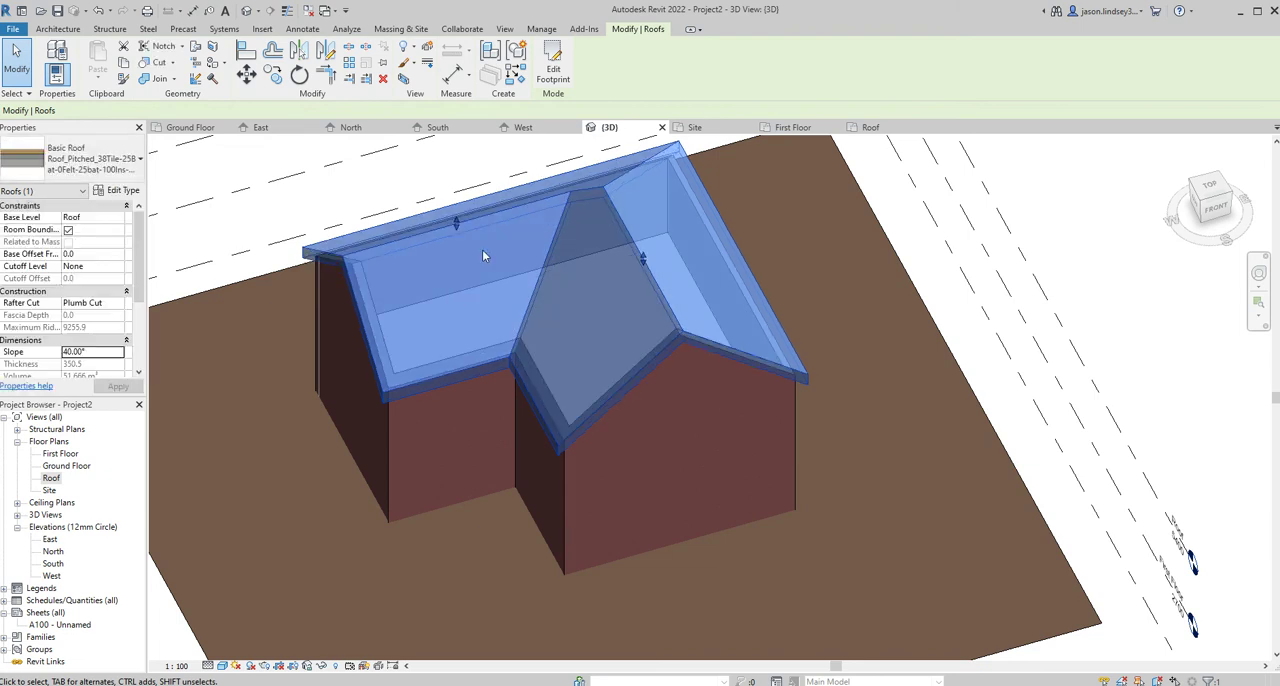
pyautogui.click(900, 212)
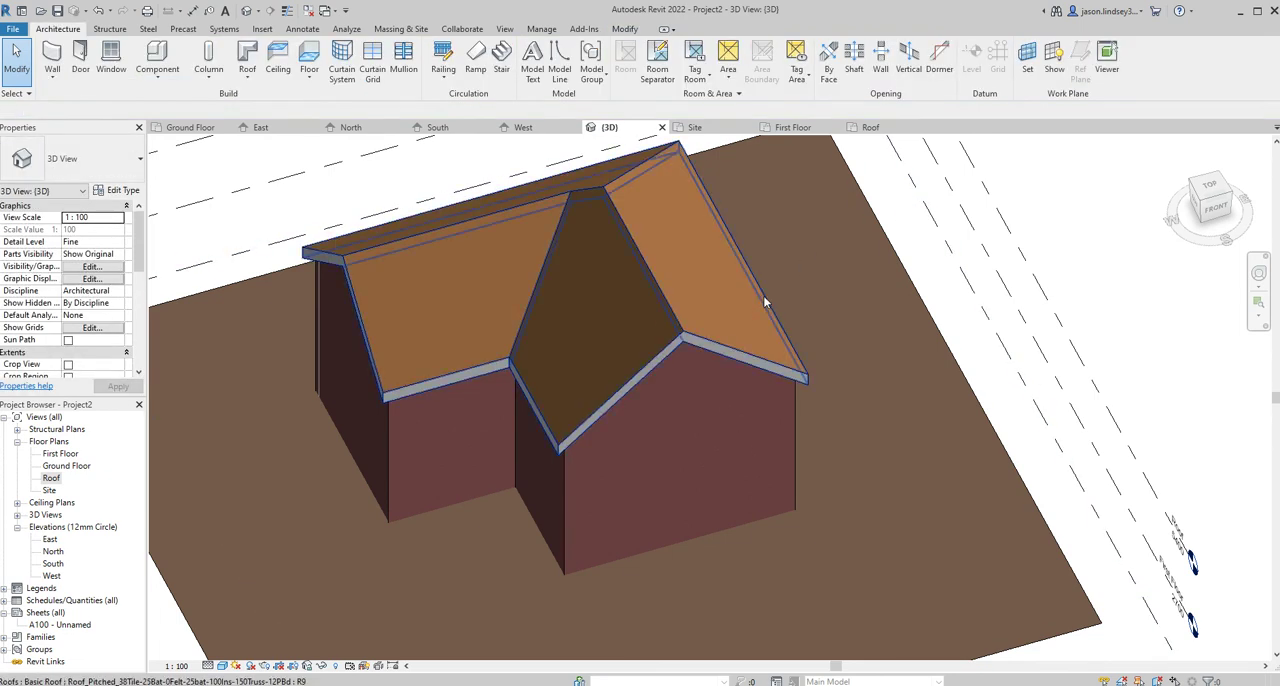